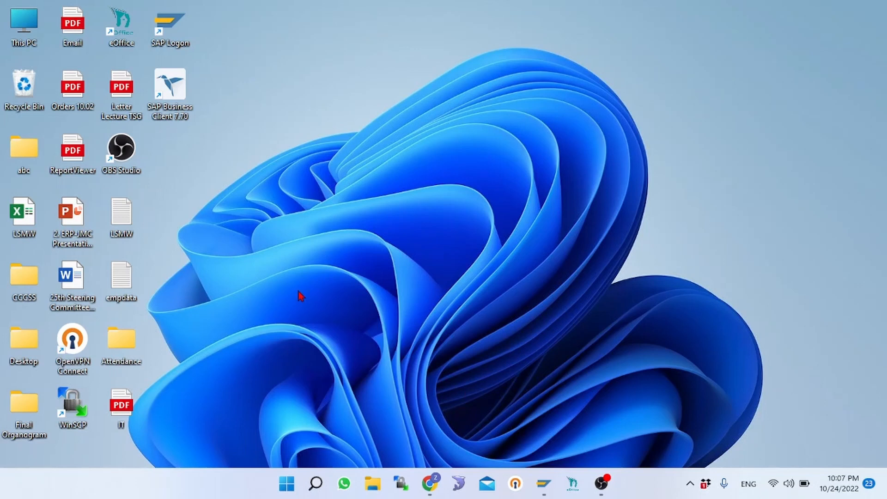
- Open the logon screen of the HCM system from SAP Logon and set the client to 300
left_click(544, 489)
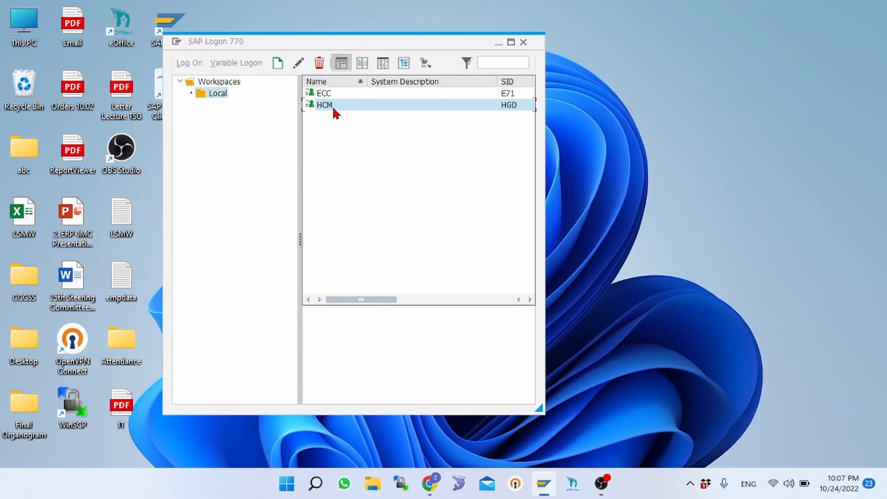
double_click(326, 104)
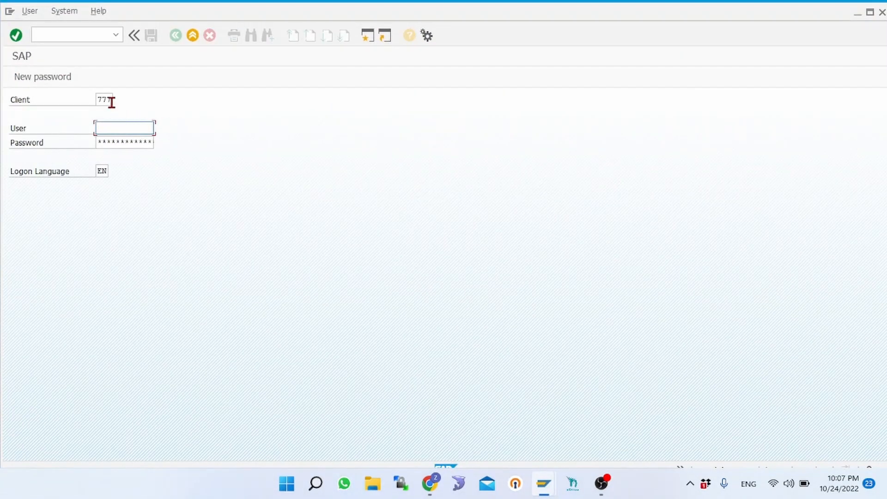
left_click(110, 99)
key("BackSpace")
key("BackSpace")
key("BackSpace")
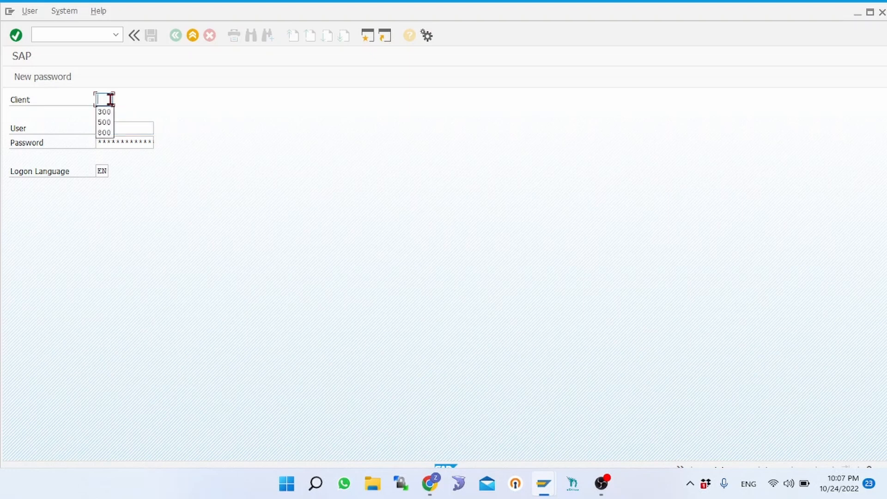
type("300")
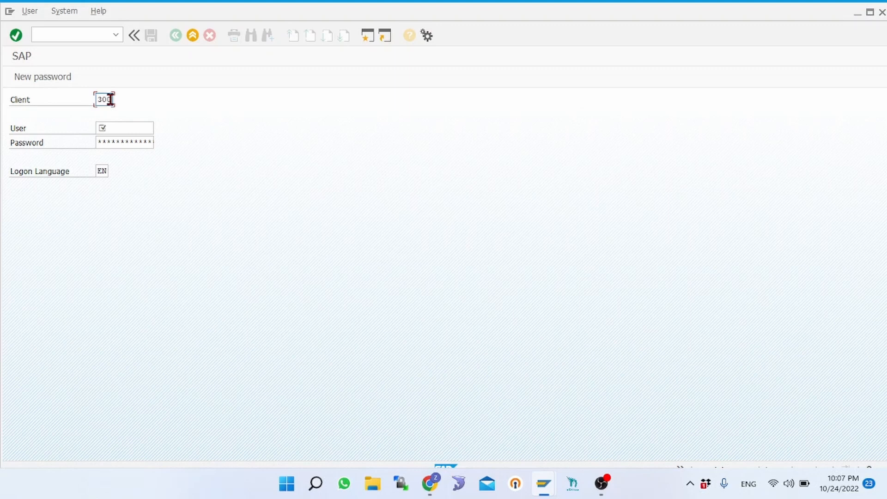
- Log on as user HCM_01 by entering the account password
left_click(124, 128)
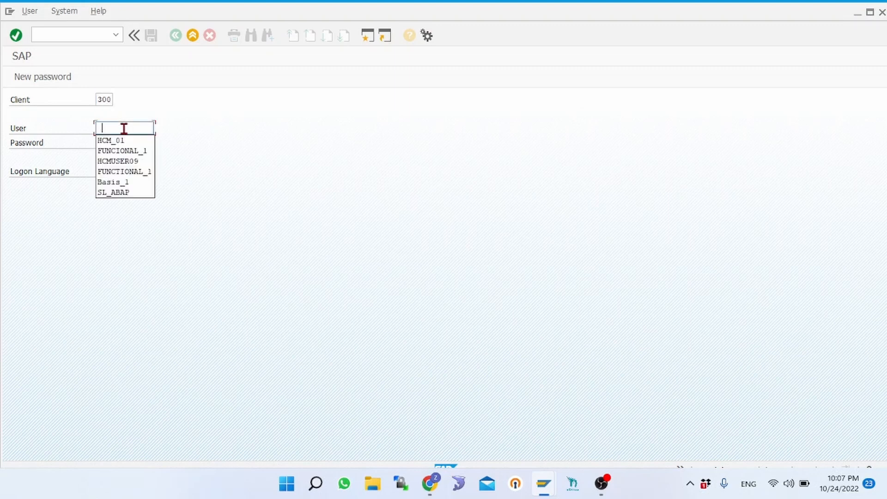
key("Down")
key("Return")
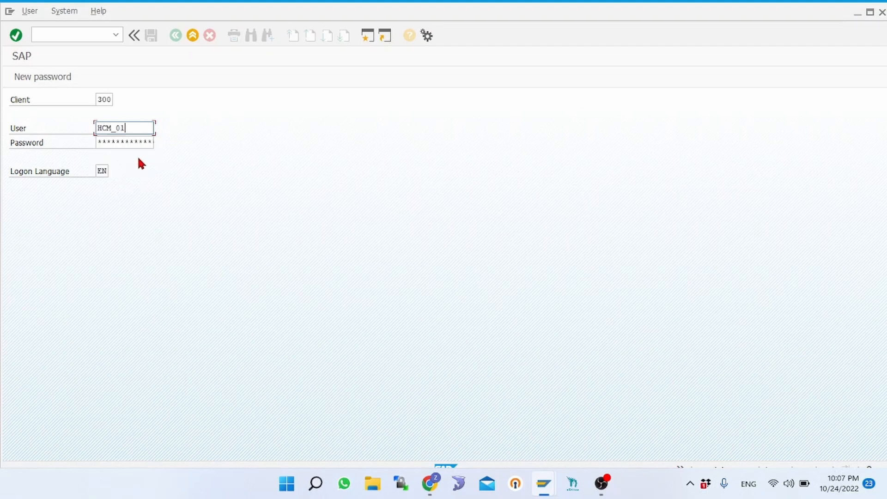
left_click(132, 142)
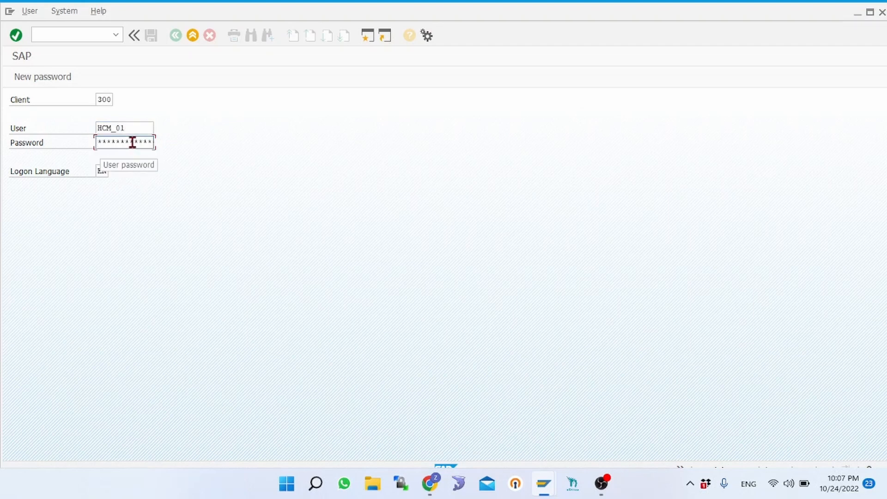
type("****")
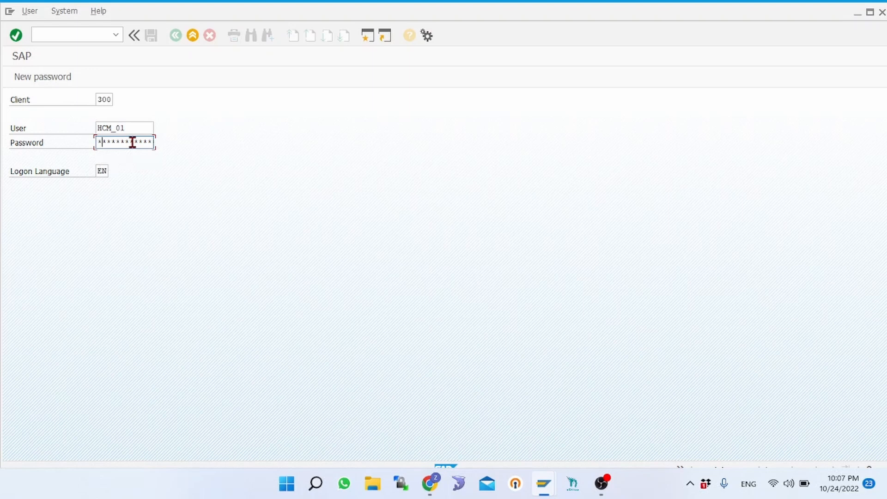
type("*")
key("Return")
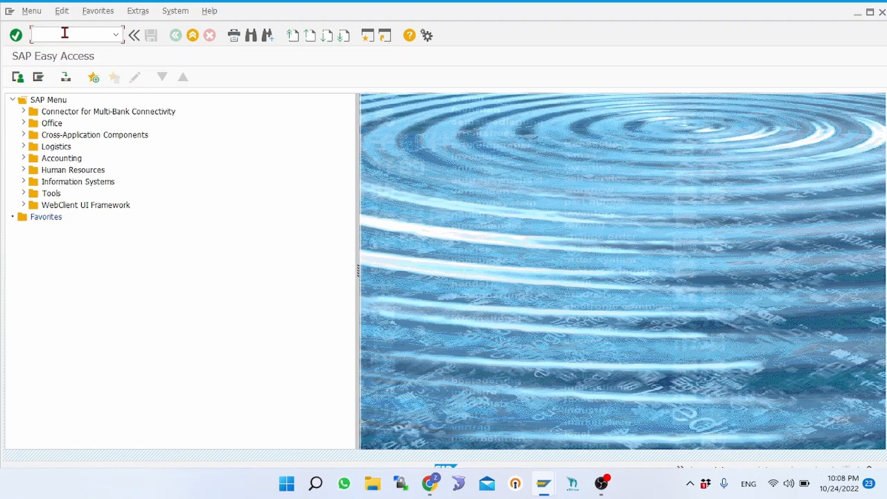
- Run transaction SPRO to view the SAP Reference IMG and return to the SAP Easy Access screen
type("SPRO")
key("Return")
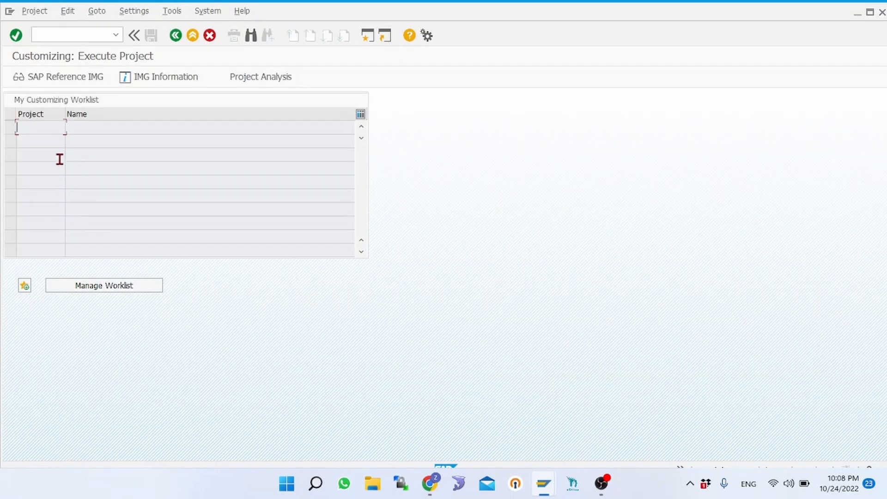
left_click(54, 76)
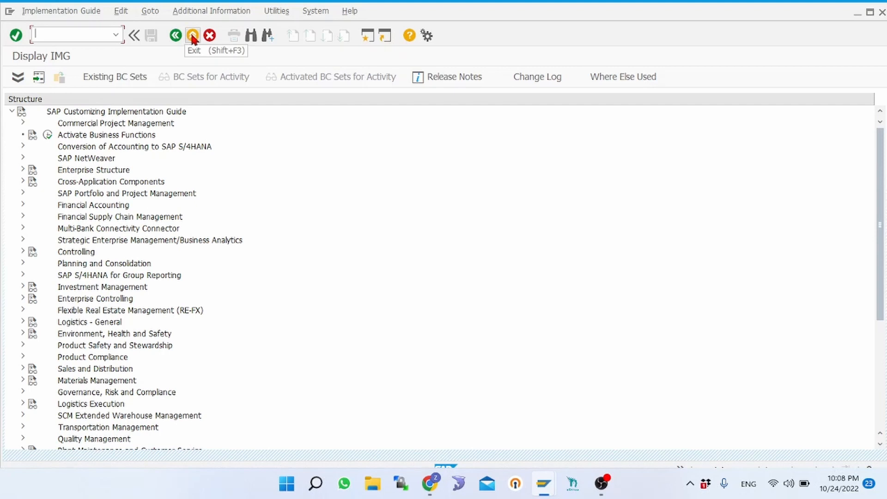
left_click(192, 36)
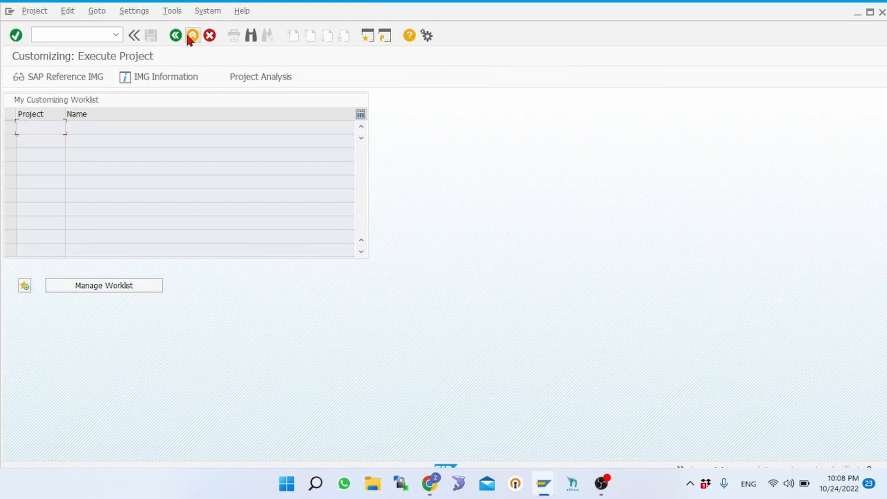
left_click(175, 35)
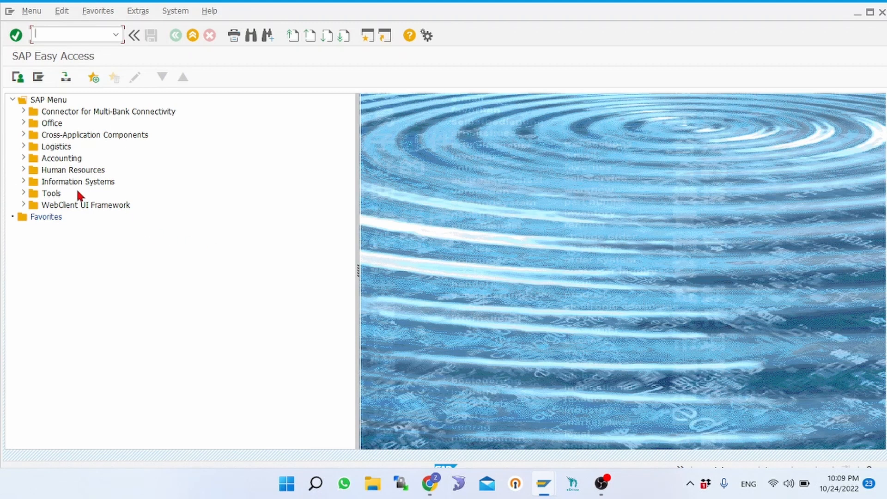
- Launch SPRO - Execute Project from the Tools, Customizing, IMG folder of the SAP Menu tree
left_click(23, 170)
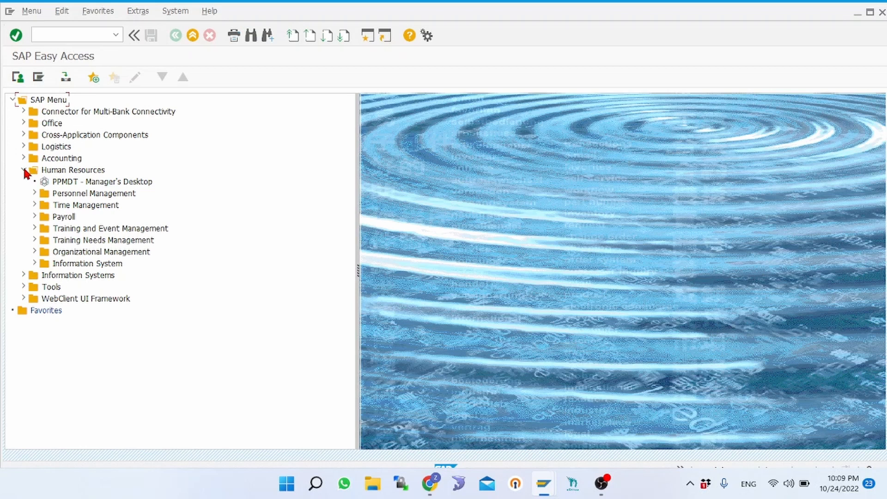
left_click(24, 170)
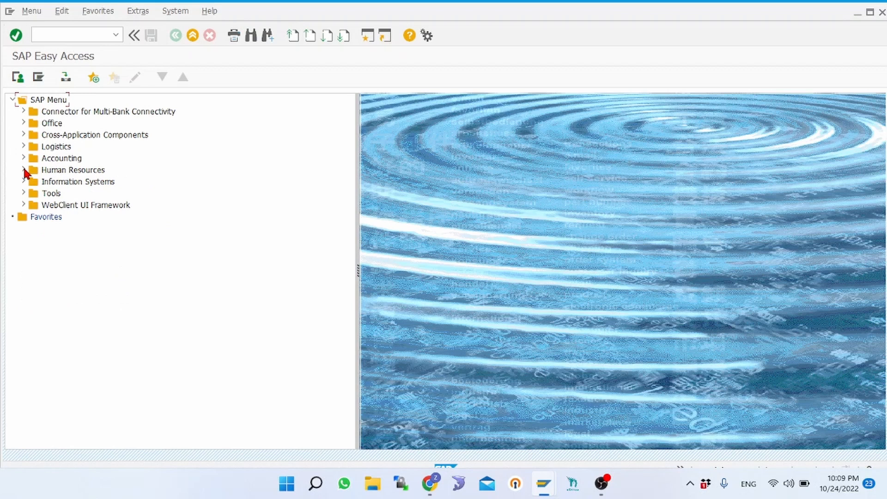
left_click(24, 193)
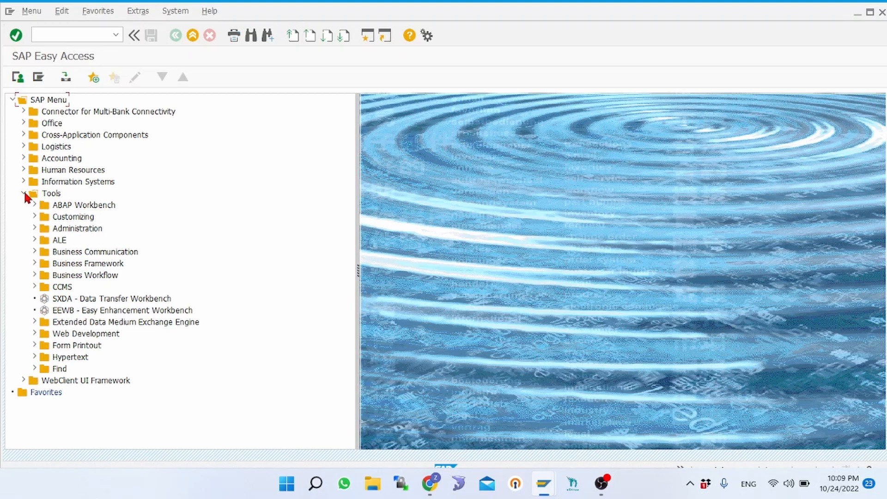
left_click(35, 216)
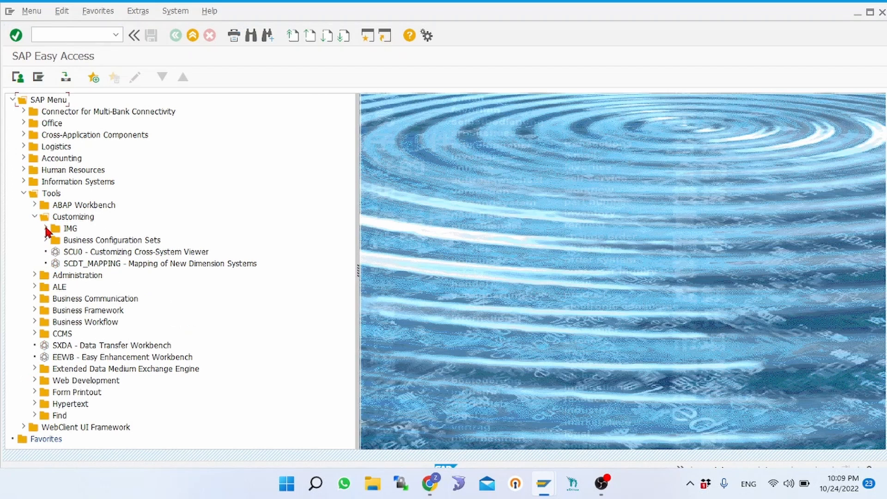
left_click(46, 229)
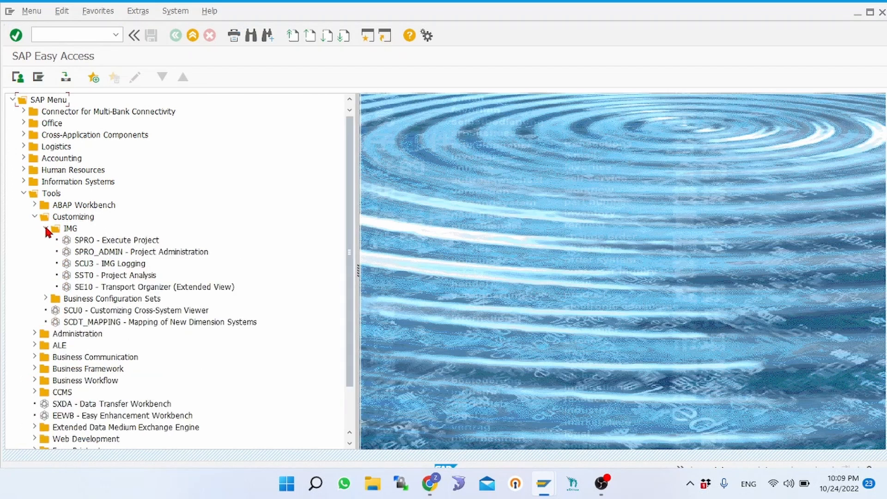
left_click(91, 243)
double_click(91, 242)
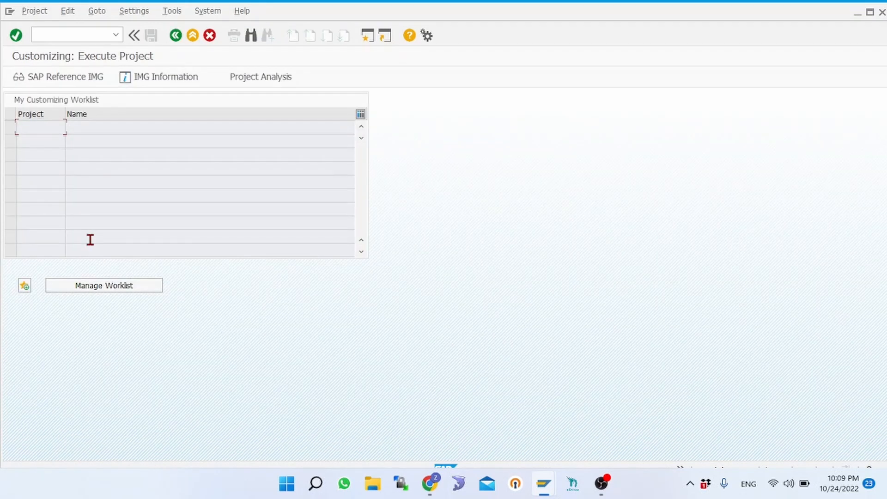
- Display the SAP Reference IMG and expand Financial Accounting under Enterprise Structure, Definition
left_click(67, 34)
left_click(74, 80)
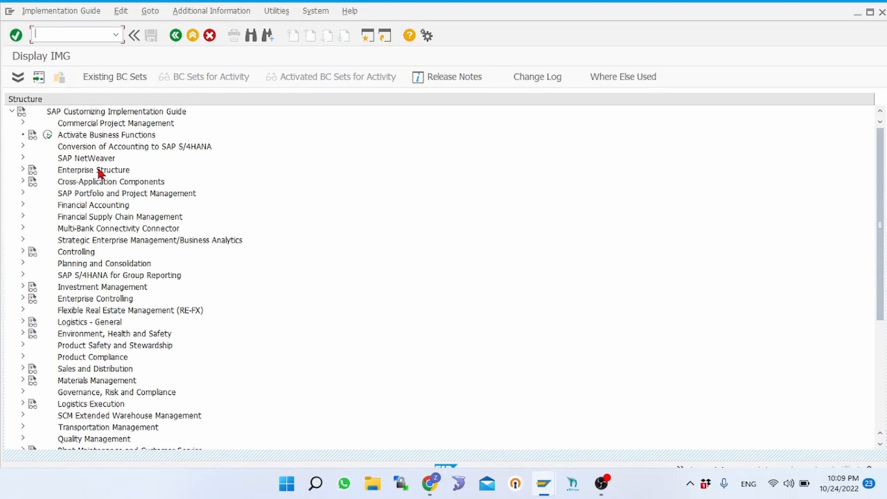
left_click(22, 170)
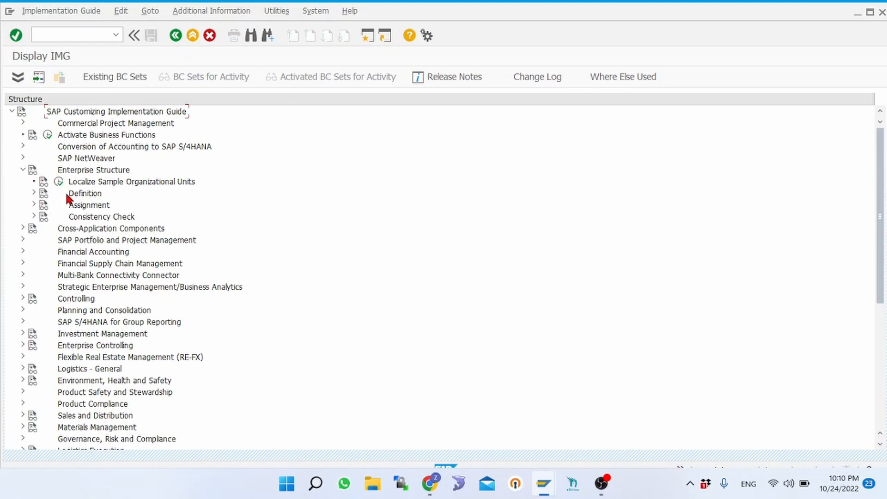
left_click(35, 194)
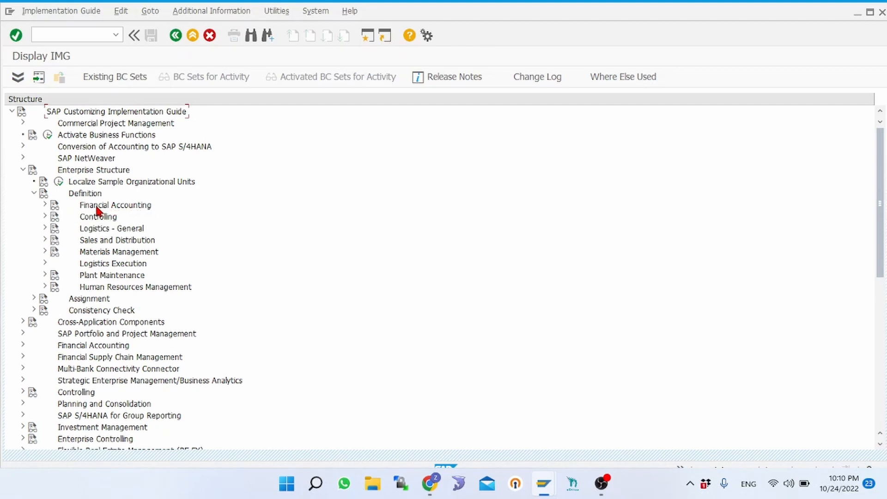
left_click(45, 205)
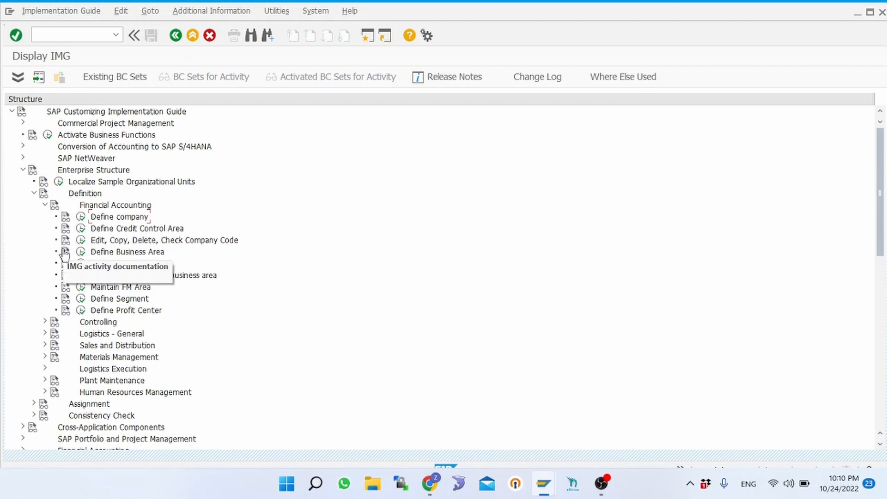
- Read the IMG activity documentation for Define company and close it
left_click(65, 217)
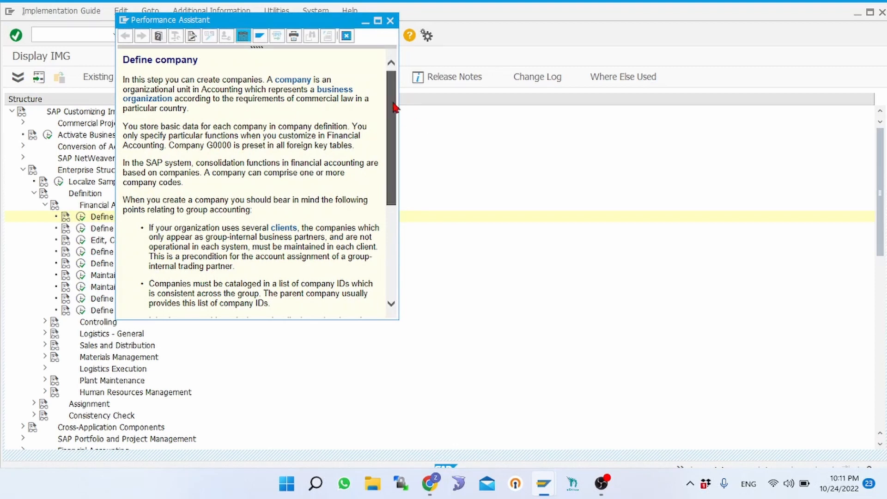
left_click_drag(393, 107, 386, 80)
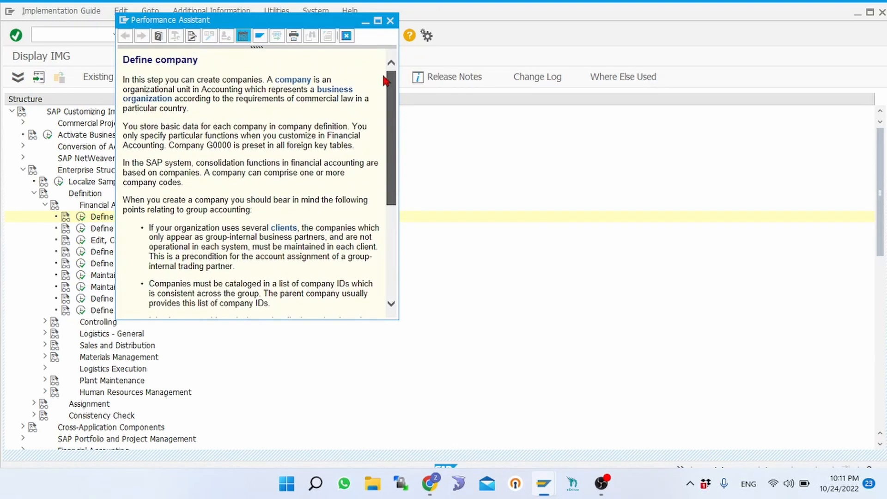
left_click(391, 21)
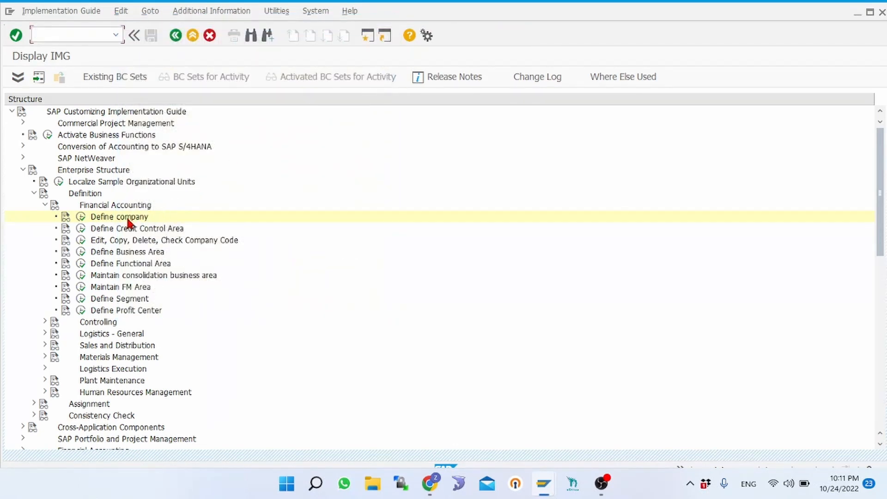
- Execute the Define company activity and create a new entry with company HONDA and company name HONDA MOTORS
left_click(82, 217)
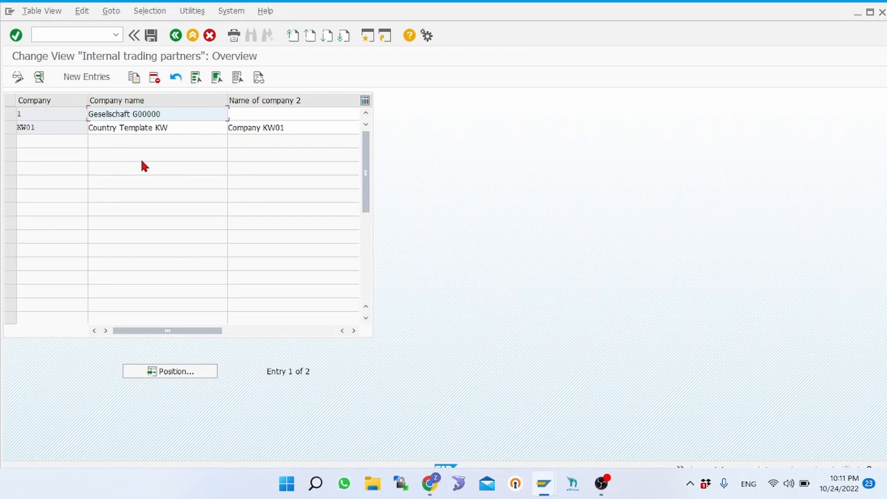
left_click(89, 82)
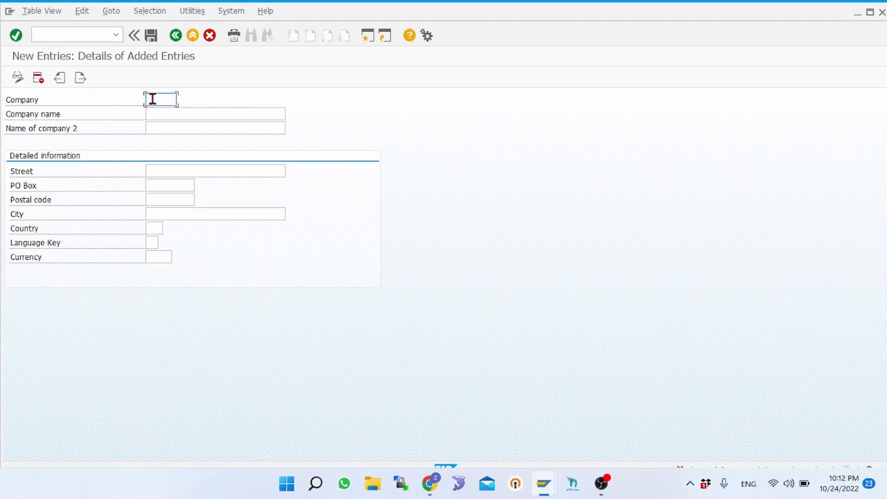
type("HONDA")
left_click(163, 114)
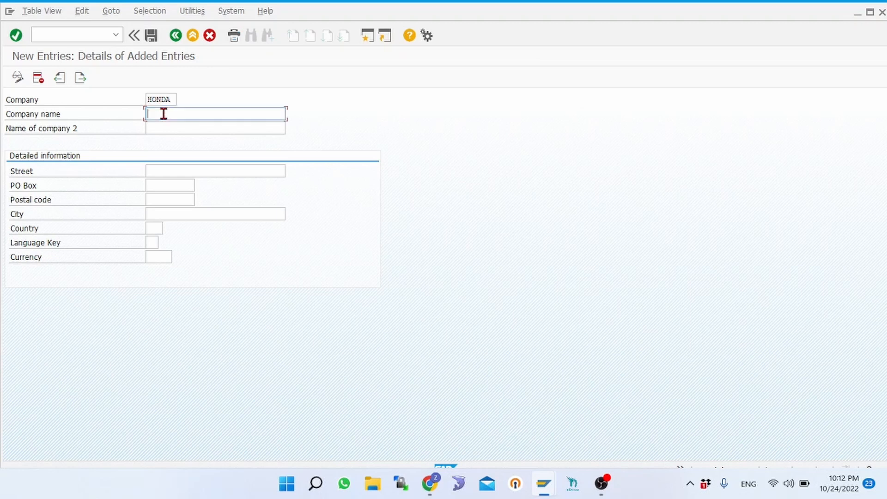
type("H")
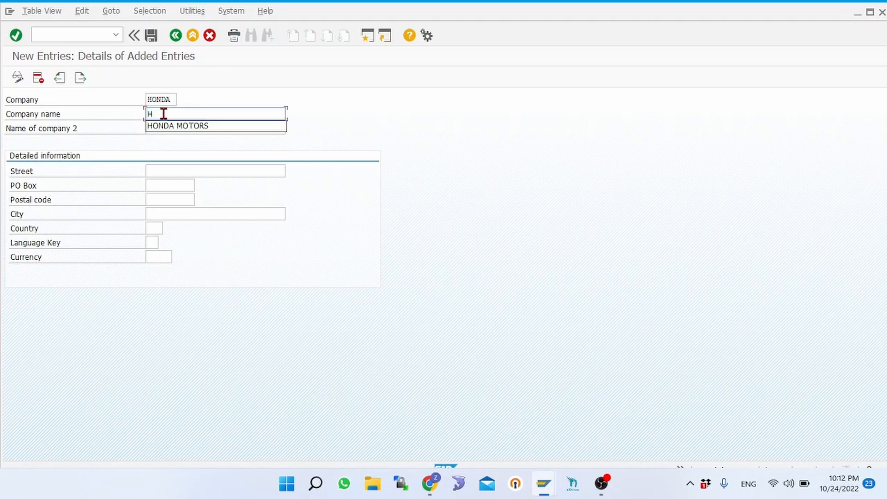
left_click(171, 126)
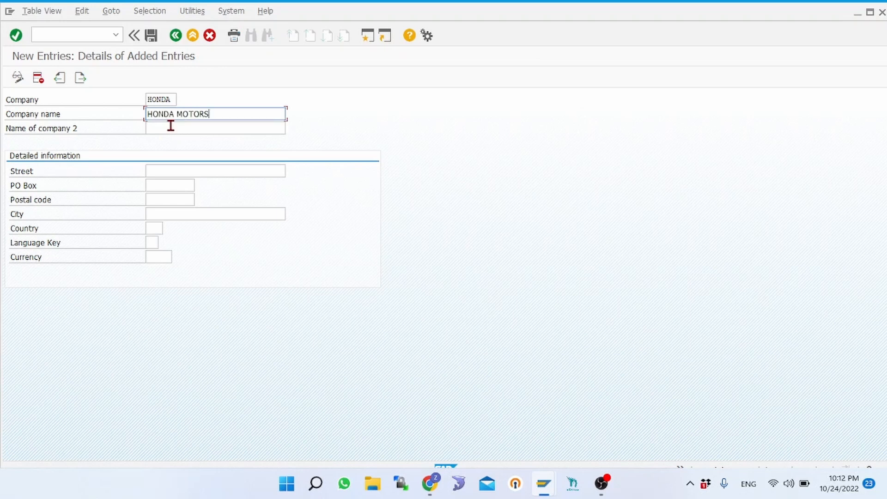
left_click(194, 129)
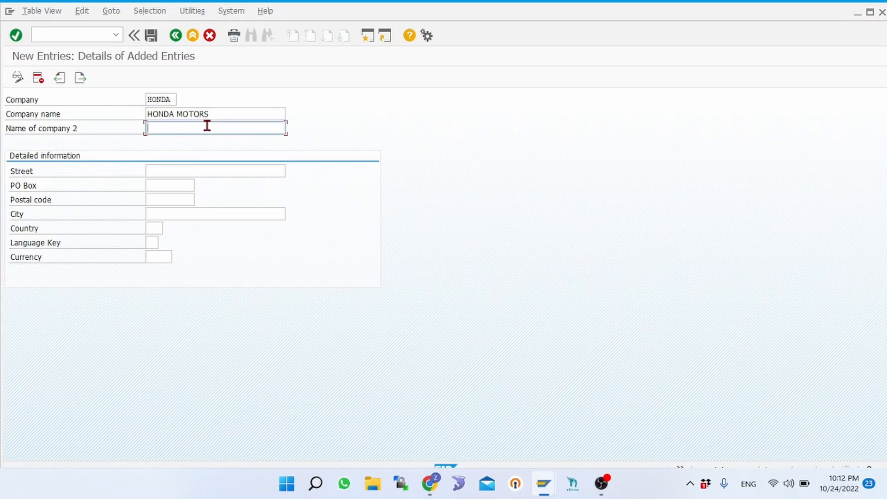
left_click(217, 114)
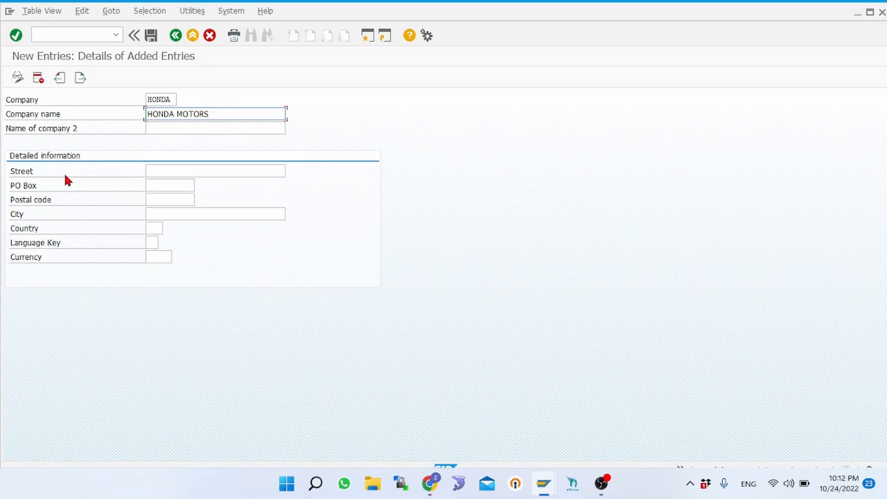
- Fill in the company's street and postal code in the detailed information, and set the city to Lahore
left_click(165, 172)
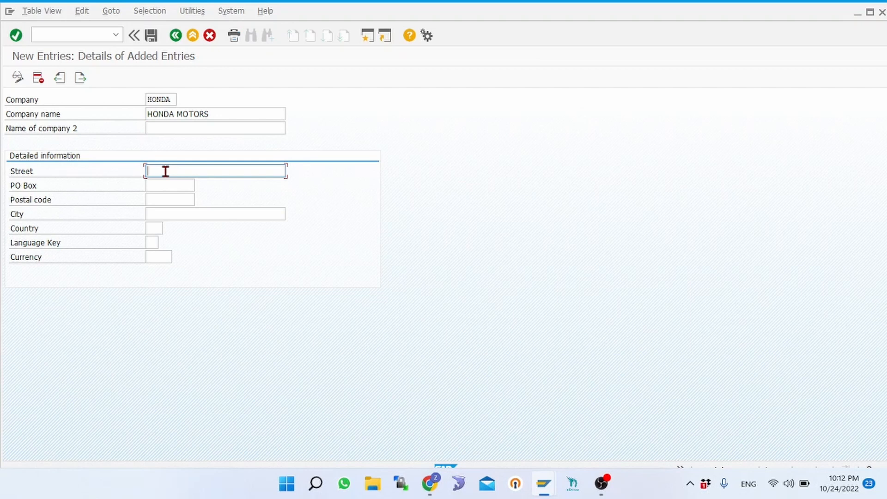
left_click(166, 172)
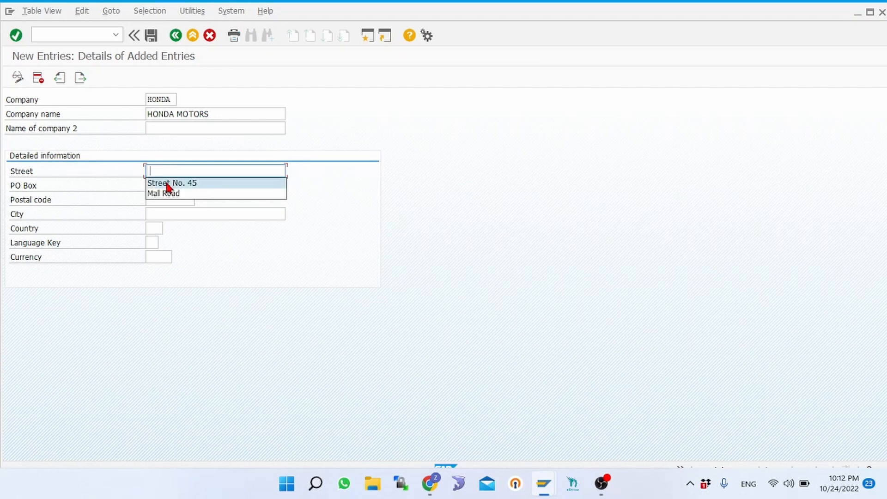
left_click(168, 184)
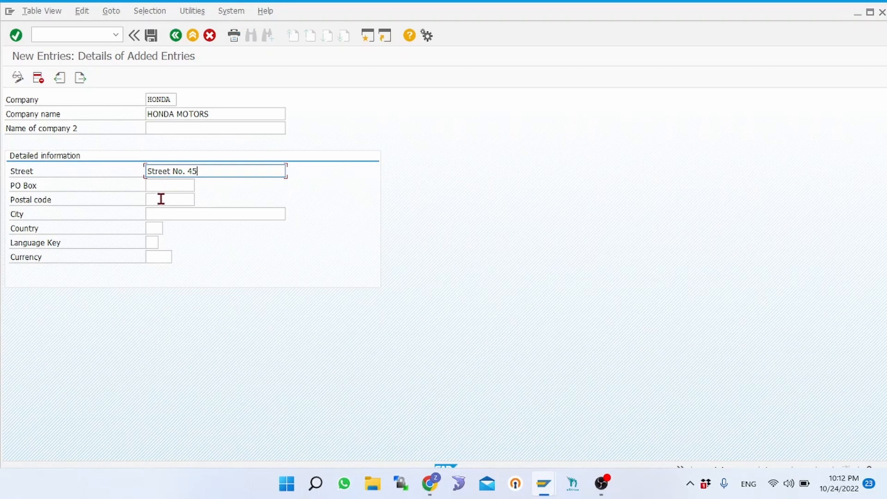
left_click(161, 200)
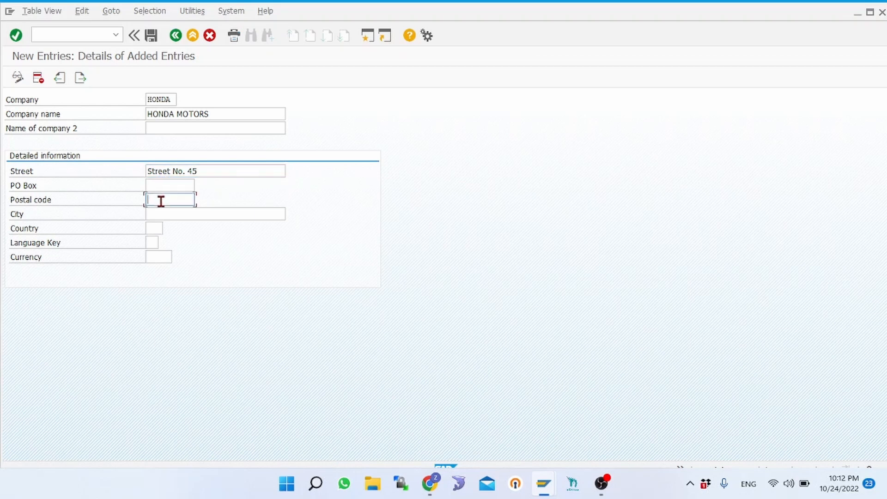
type("54000")
left_click(172, 214)
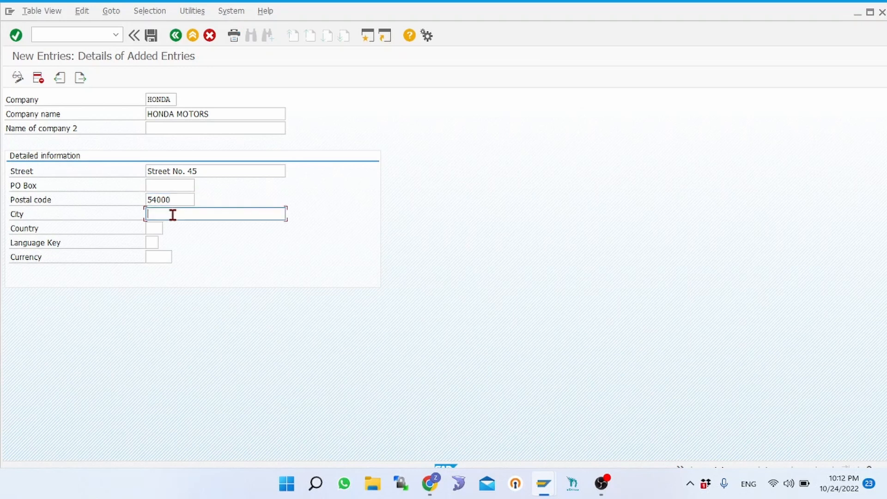
type("L")
key("Down")
key("Return")
- Set the company's country to PK (Pakistan), and briefly view the full list of country keys before closing it
left_click(154, 227)
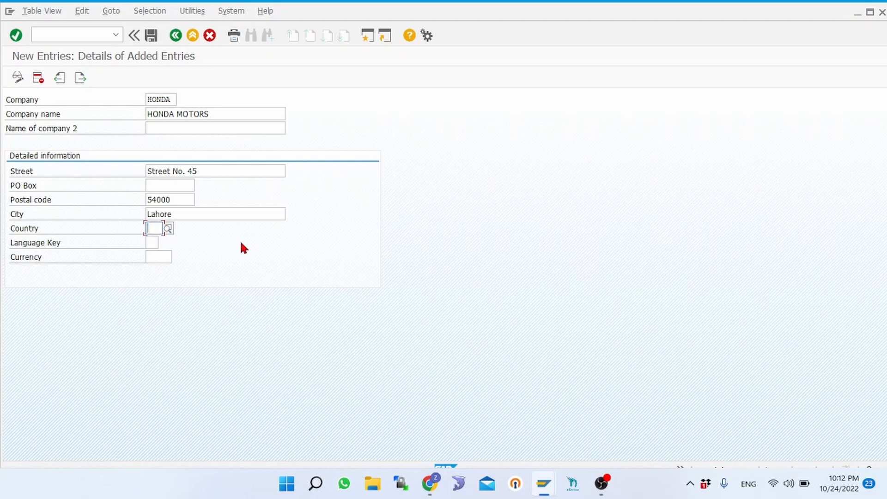
type("P")
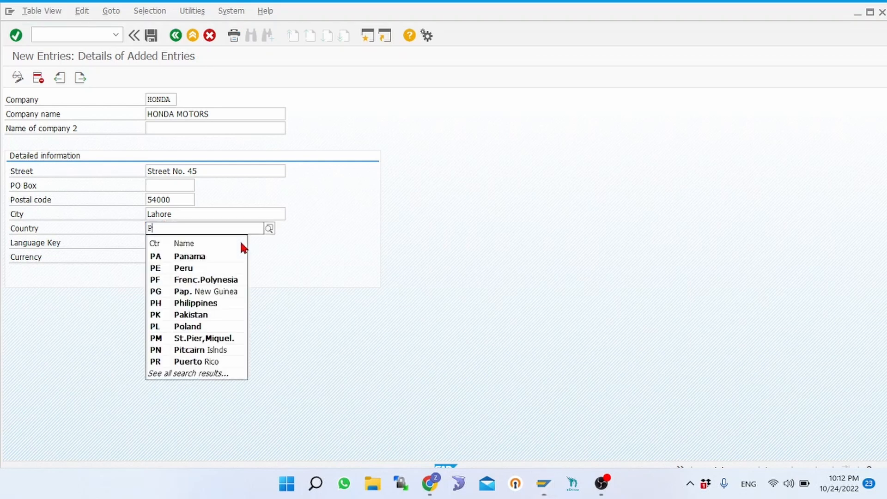
type("K")
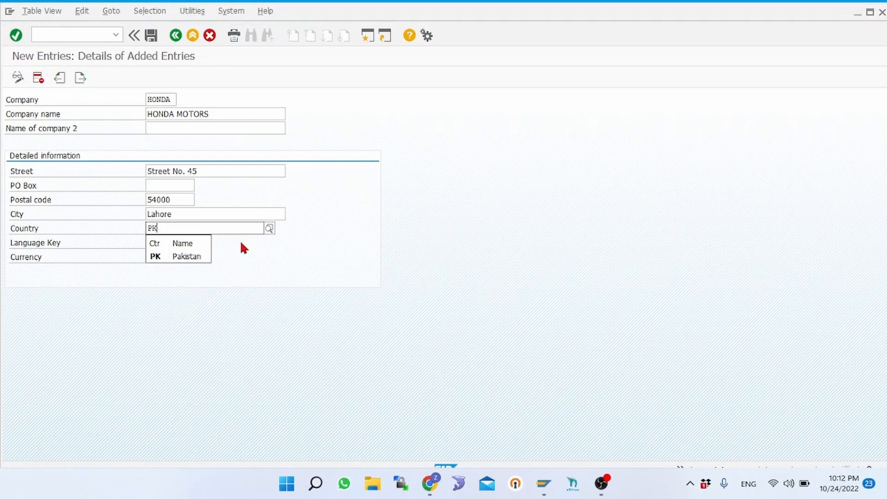
left_click(194, 257)
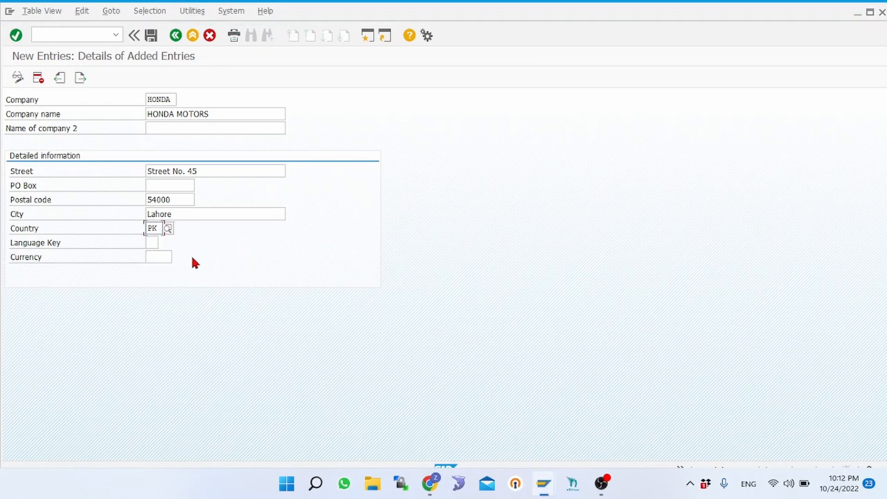
left_click(167, 227)
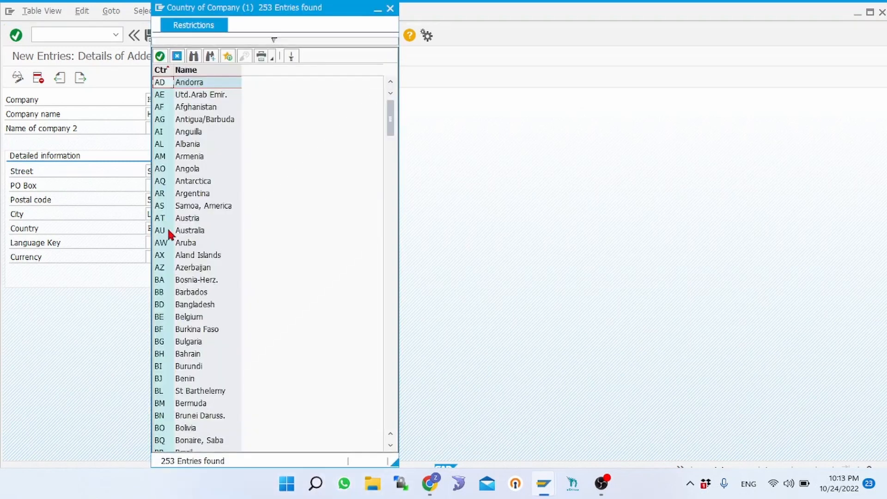
left_click(390, 9)
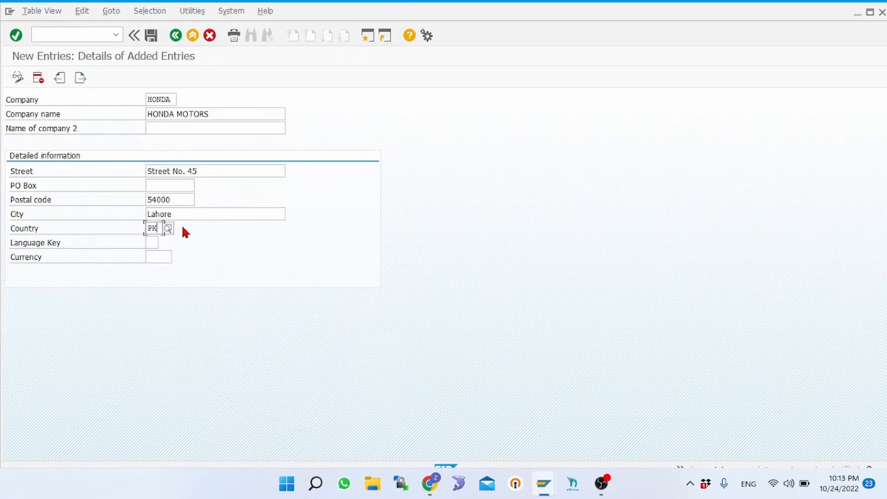
- Search the list of language keys for English and assign EN as the company's language key
left_click(153, 241)
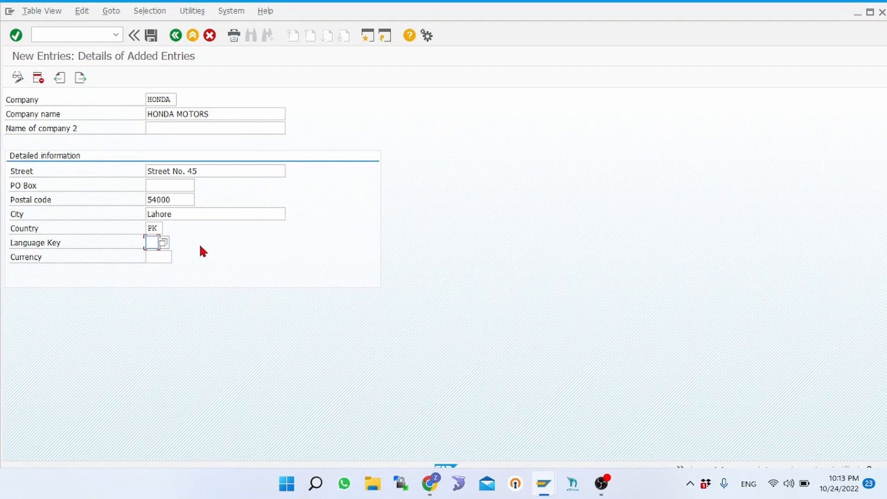
left_click(165, 242)
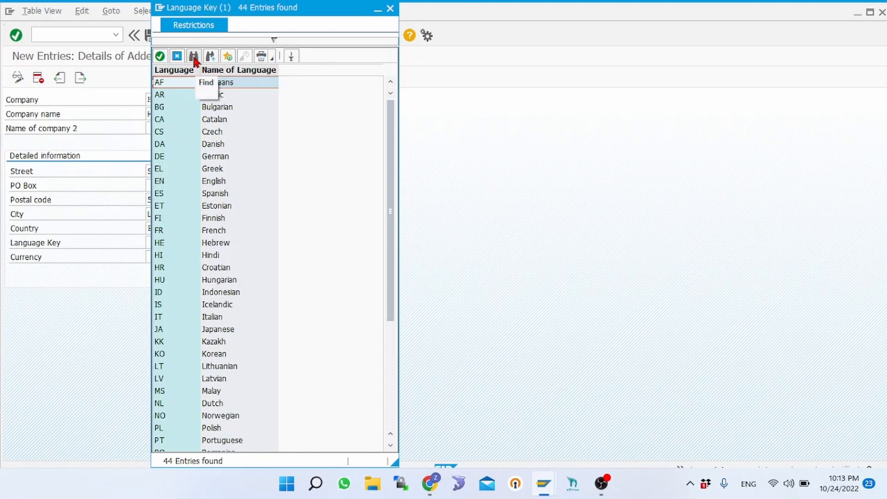
left_click(193, 56)
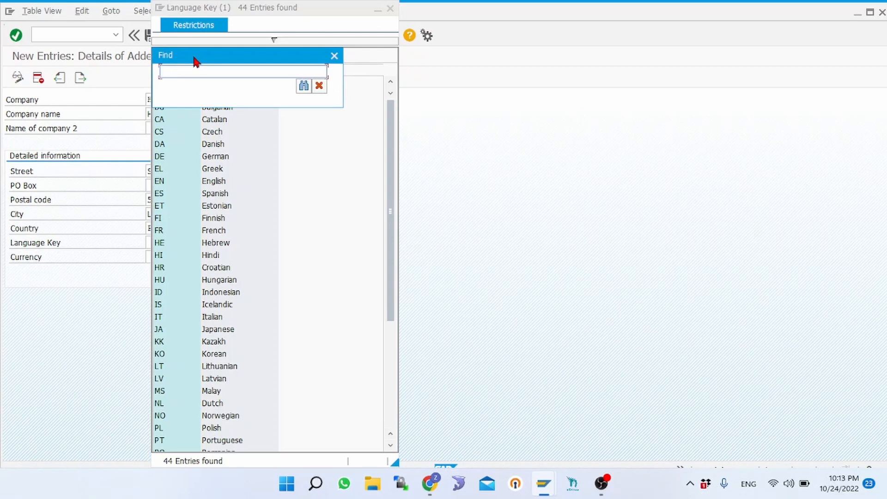
type("english")
key("Return")
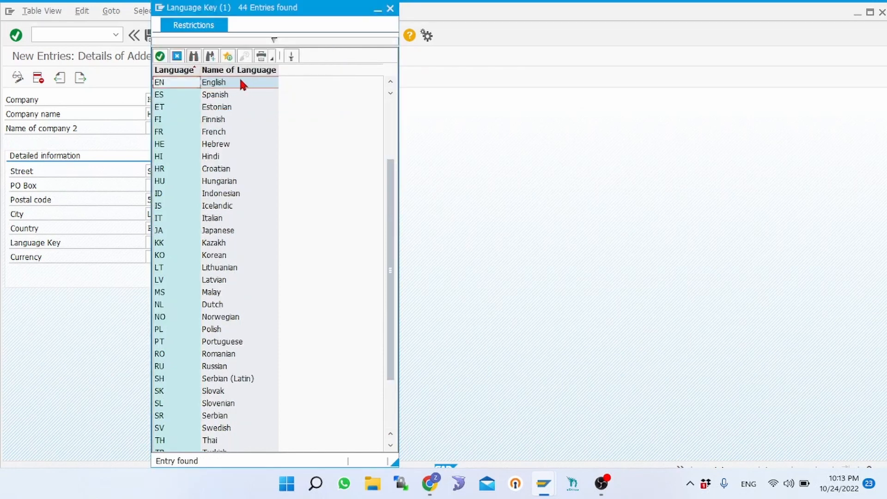
double_click(181, 82)
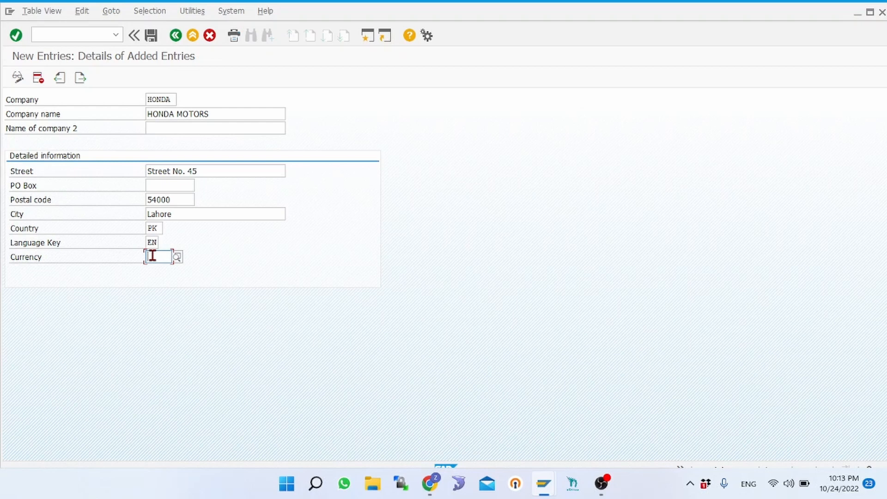
- Set the company's currency to PKR (Pakistani Rupee), save the new company entry and maximize the window
left_click(152, 255)
type("PKR")
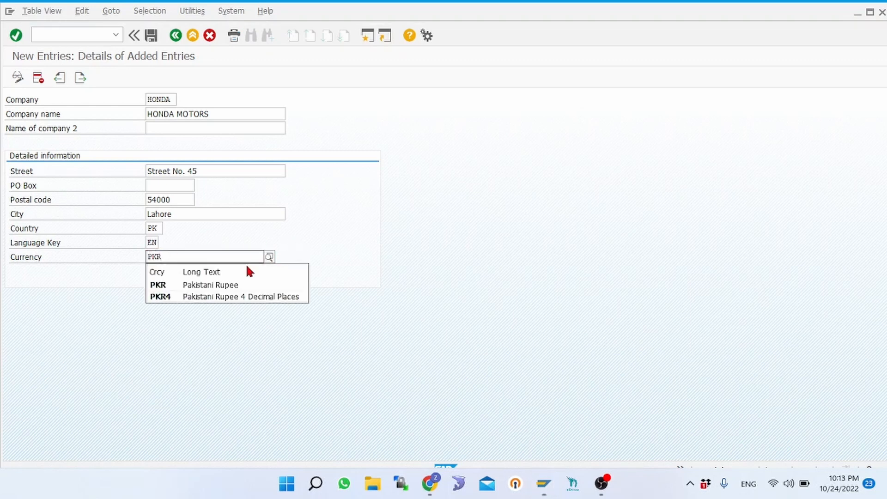
left_click(184, 288)
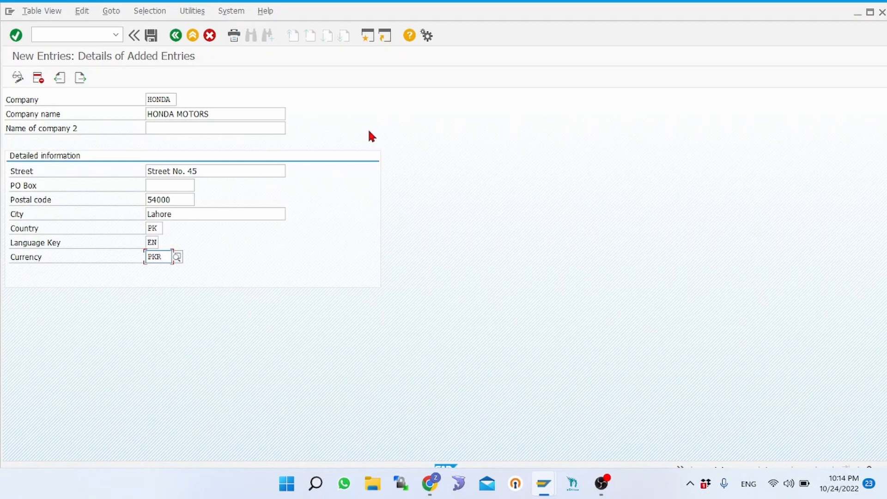
left_click(152, 36)
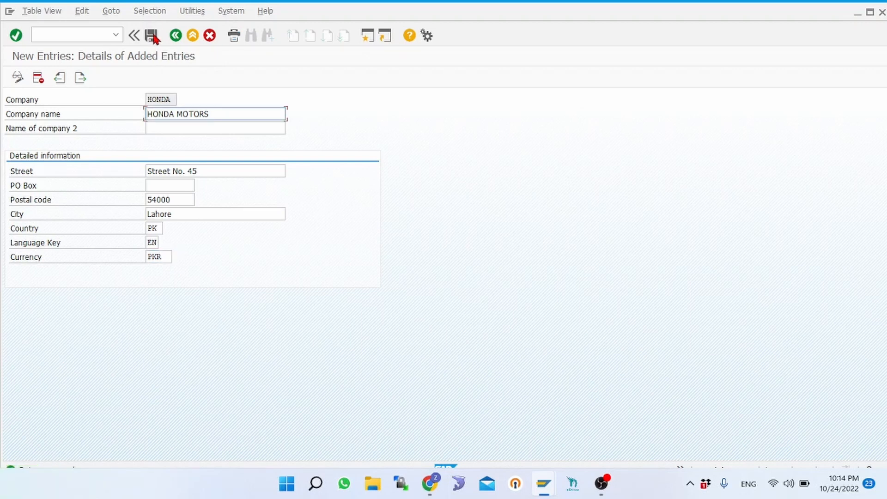
left_click(870, 13)
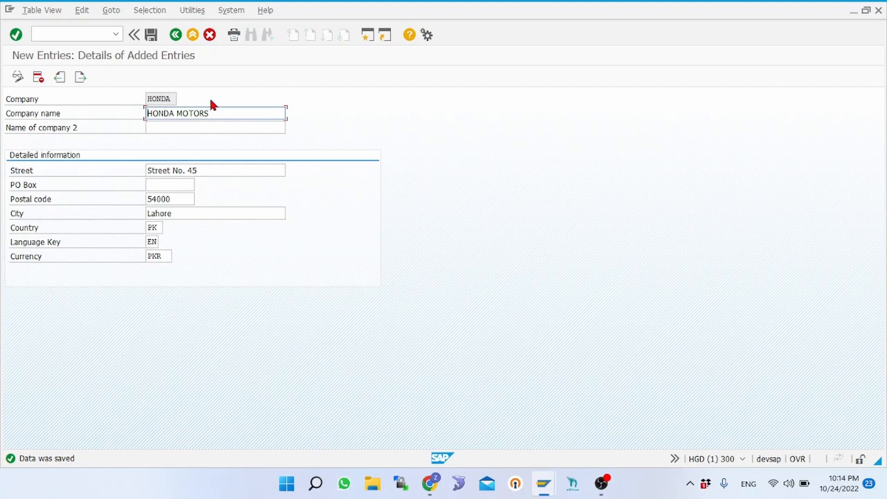
- Return to the IMG and start a new entry in Edit Company Code Data under Edit, Copy, Delete, Check Company Code
left_click(191, 37)
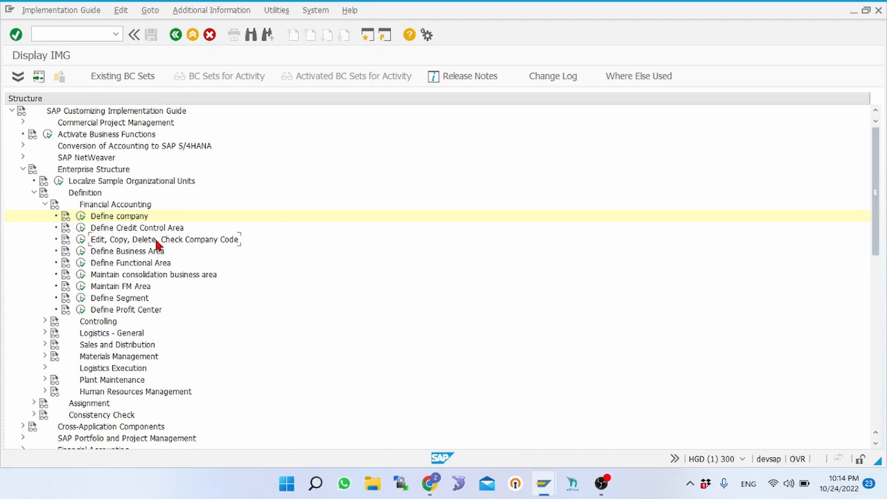
left_click(82, 240)
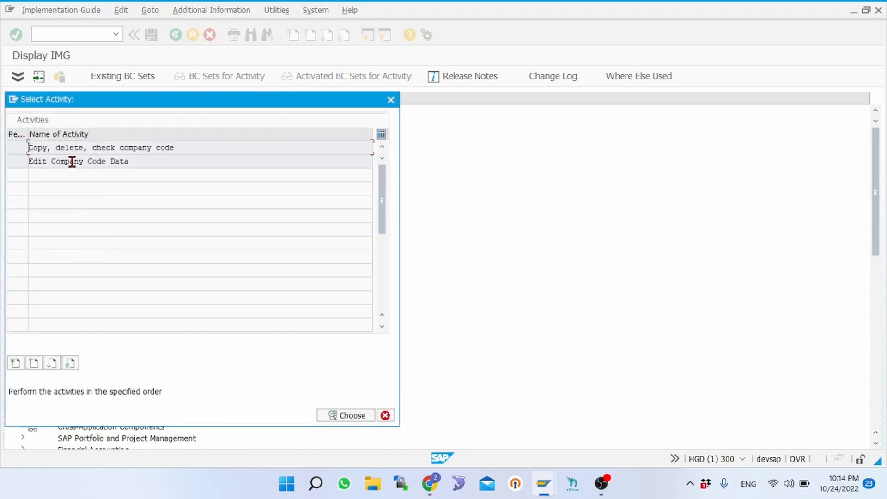
double_click(105, 161)
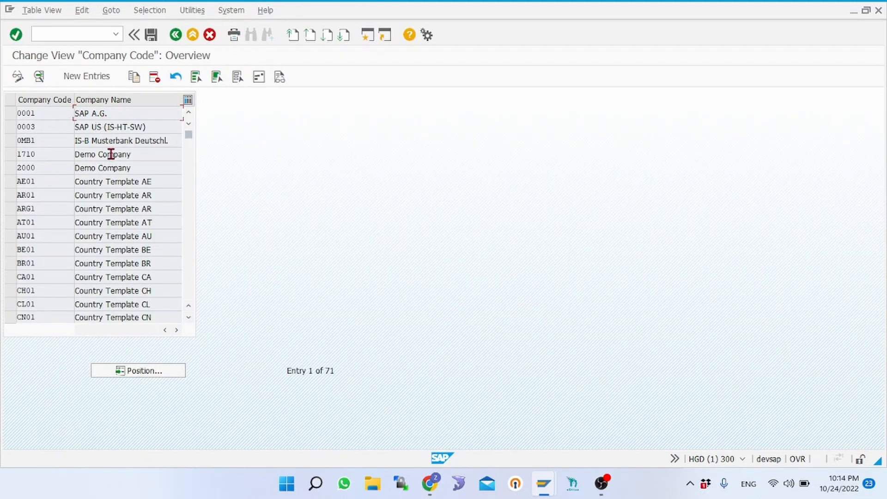
left_click(94, 76)
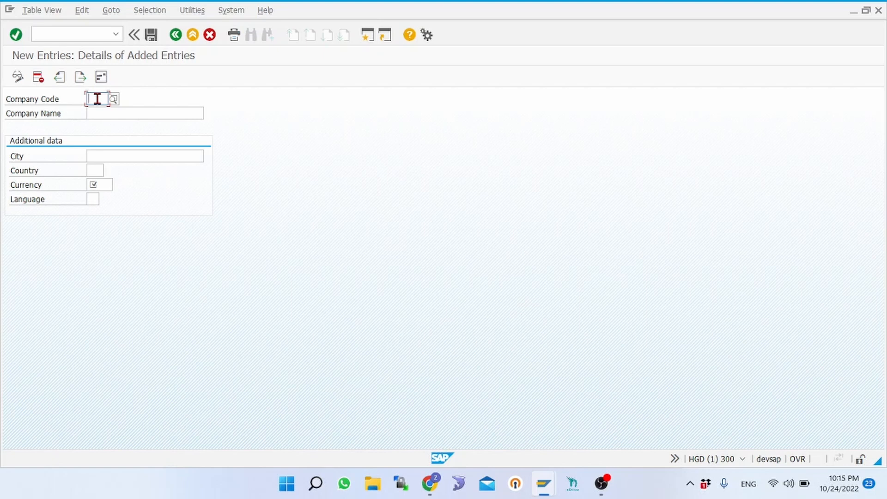
- Enter company code H_IN and company name HONDA MOTORS for the new company code entry
left_click(97, 98)
type("H_")
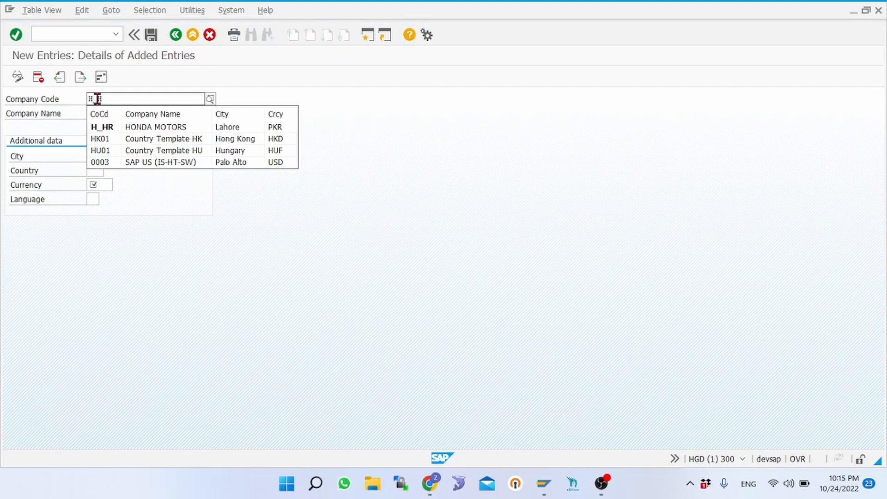
type("H")
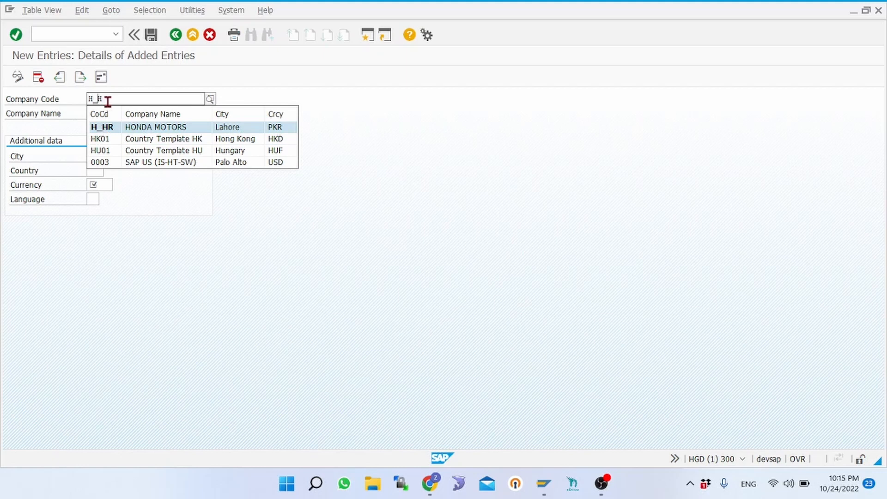
key("BackSpace")
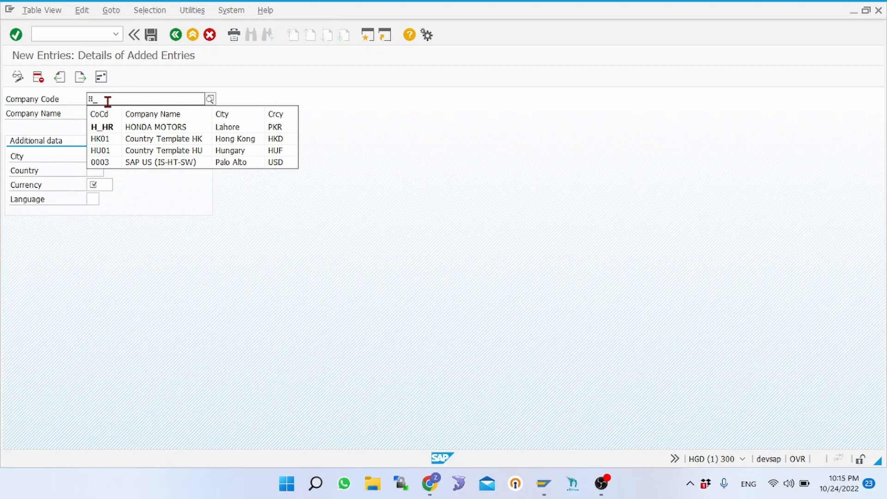
type("INV")
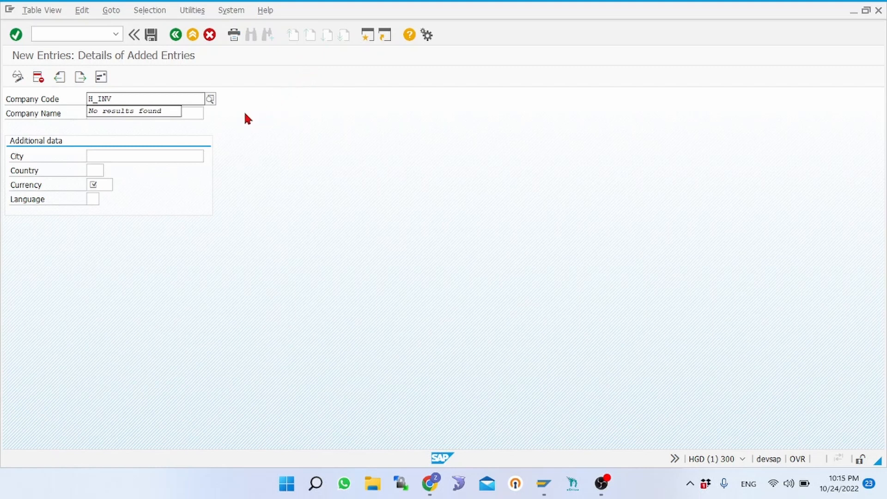
key("Return")
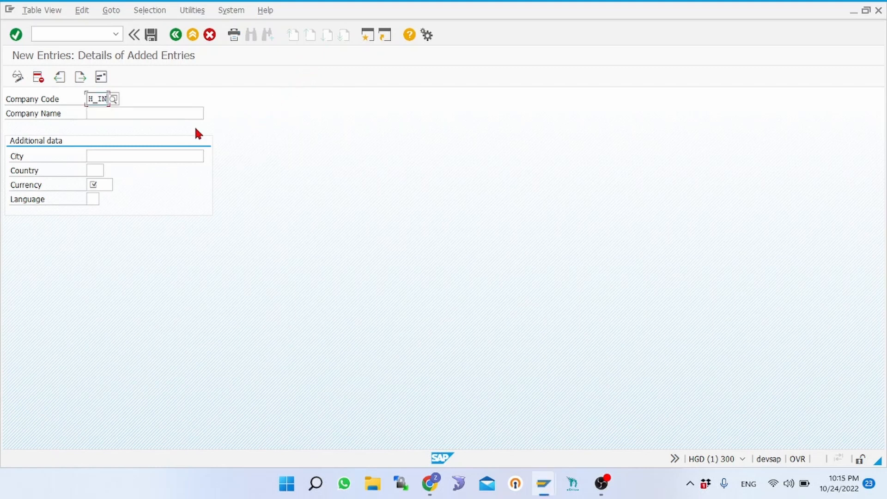
left_click(131, 113)
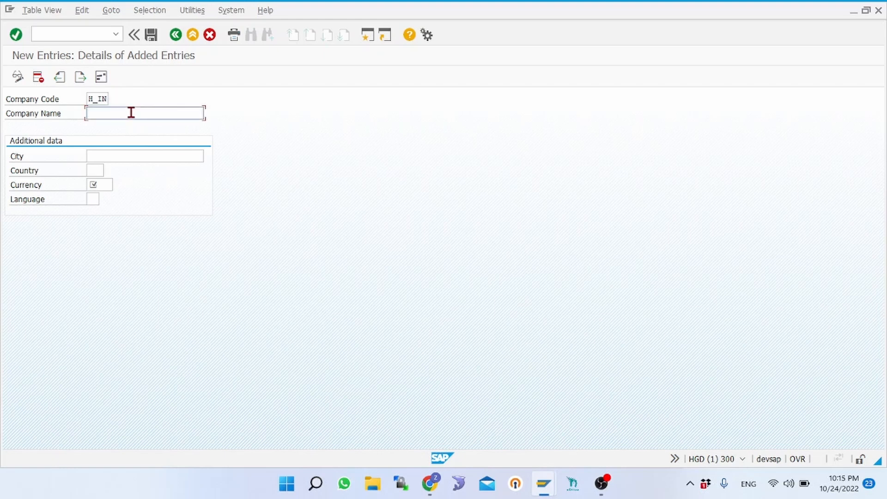
type("H")
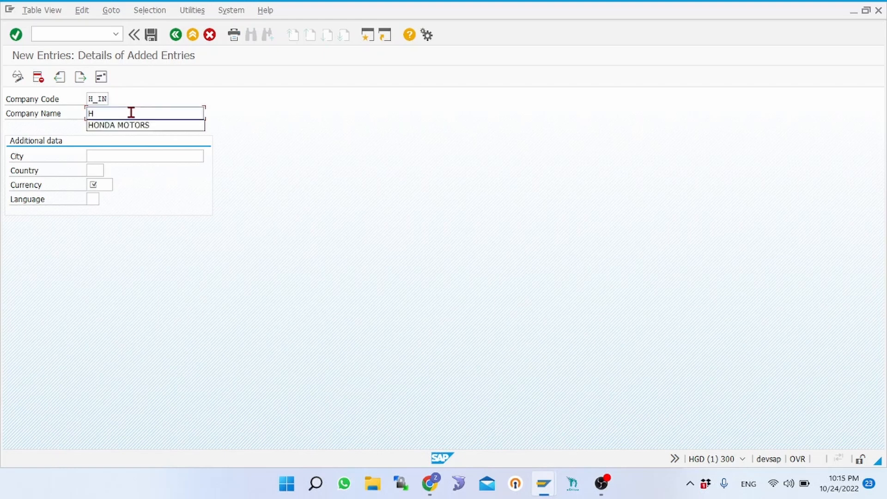
left_click(132, 126)
- Set the city to Lahore and the country to PK (Pakistan) for company code H_IN
left_click(98, 158)
type("L")
key("Down")
key("Return")
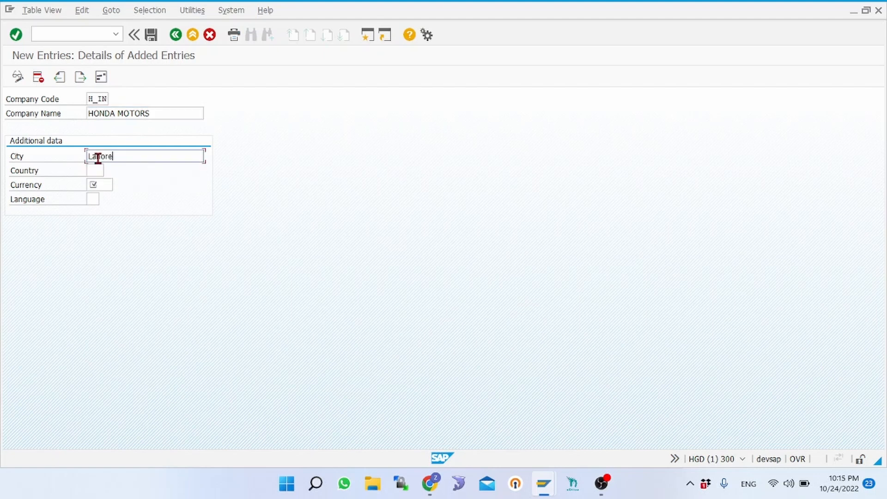
left_click(98, 170)
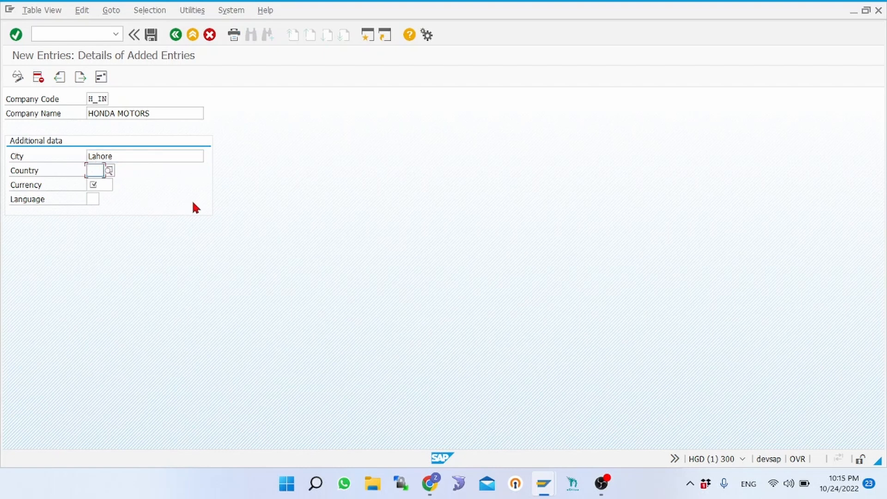
type("p")
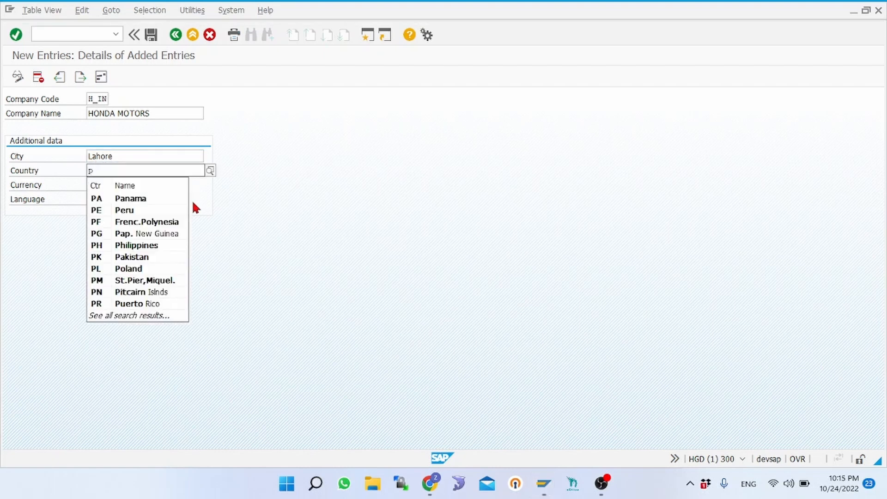
type("k")
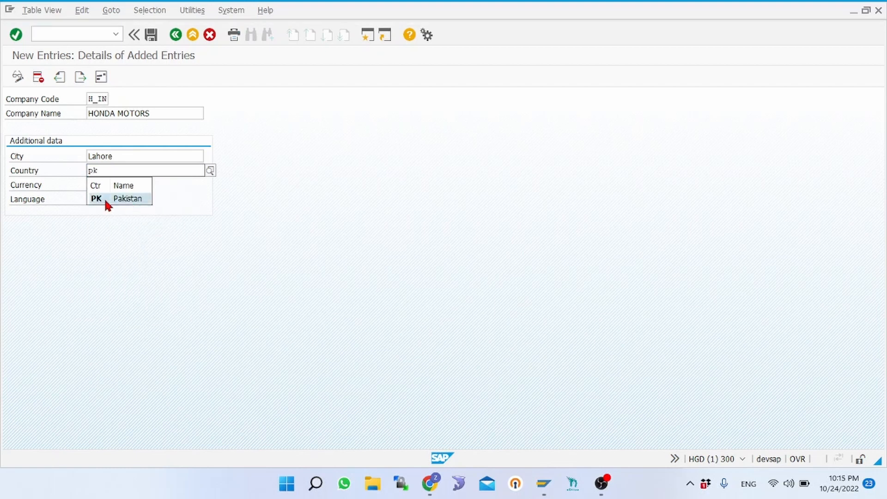
left_click(104, 198)
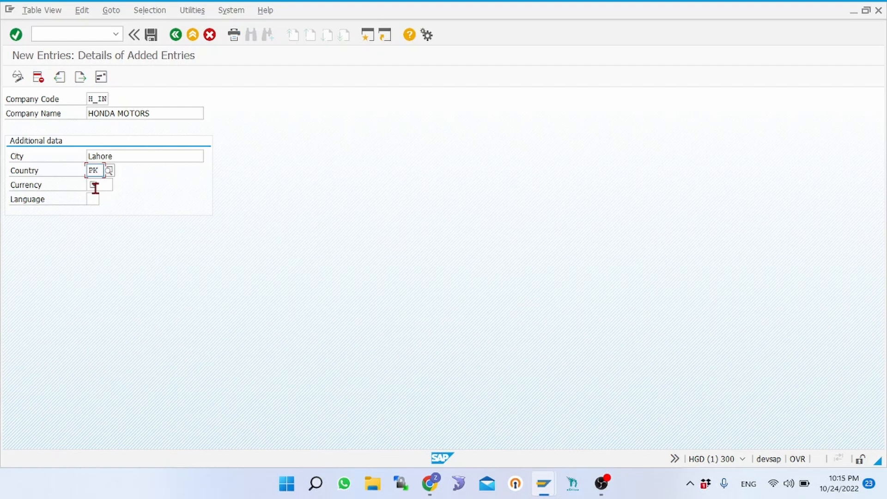
- Set the company code's currency to PKR (Pakistani Rupee) and language to EN, and save the entry
left_click(99, 185)
type("PKR")
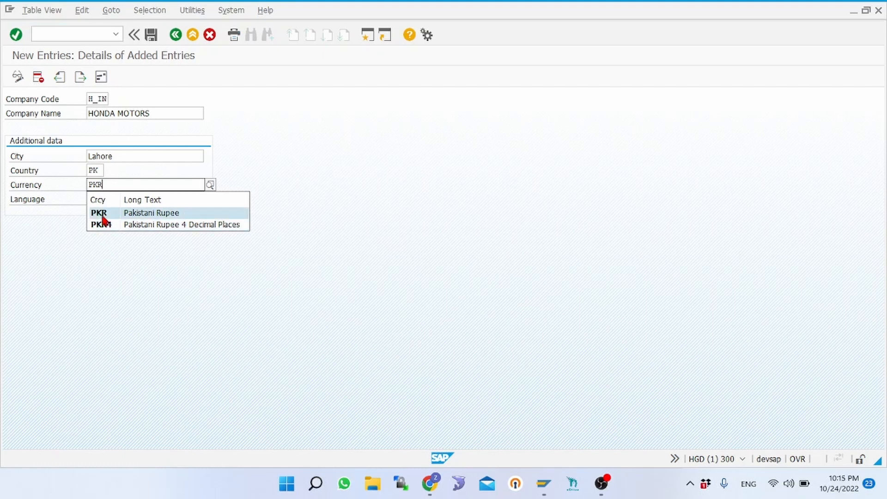
left_click(101, 214)
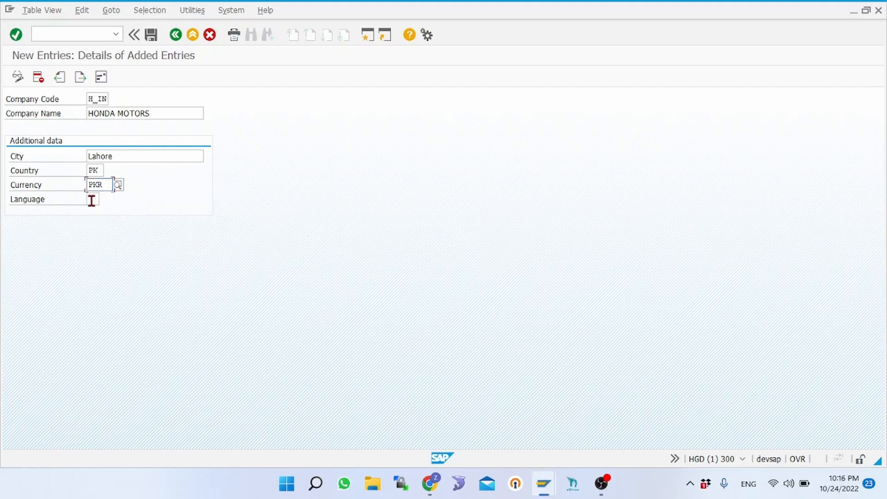
left_click(91, 200)
type("EN")
left_click(151, 36)
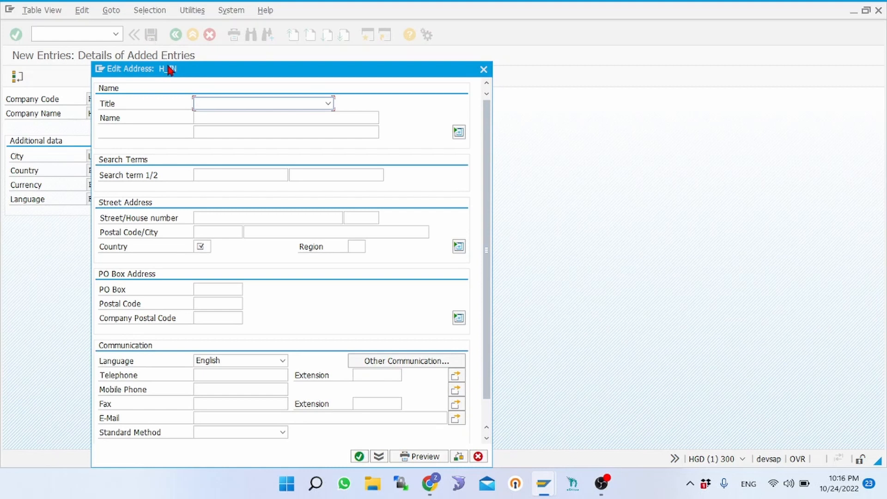
- In the address of H_IN, choose the title Company and enter the name HONDA MOTORS
left_click_drag(170, 70, 172, 46)
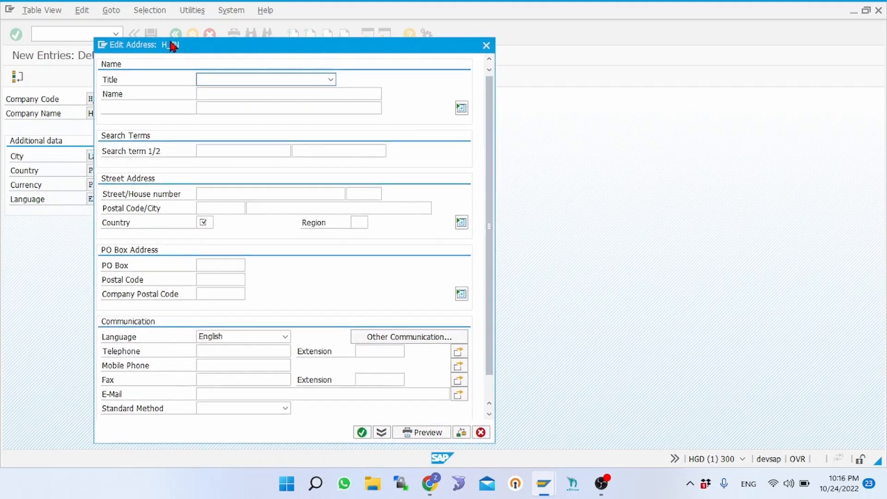
left_click(240, 80)
left_click(230, 92)
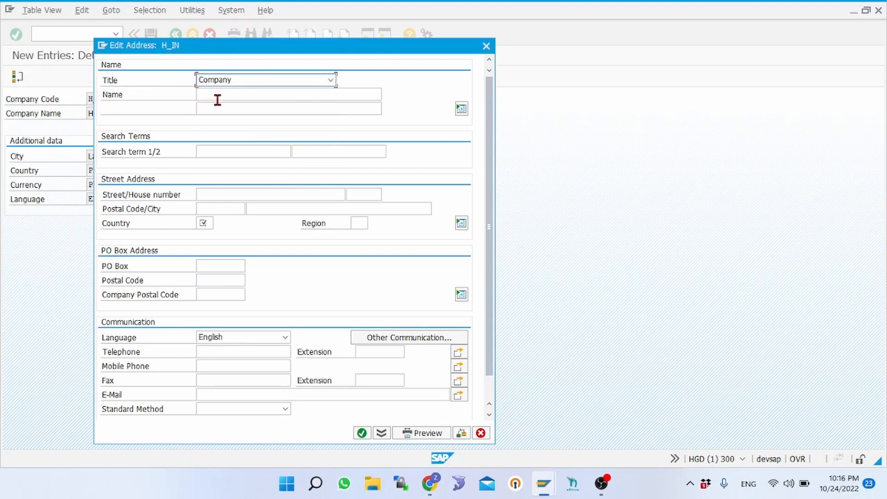
left_click(222, 95)
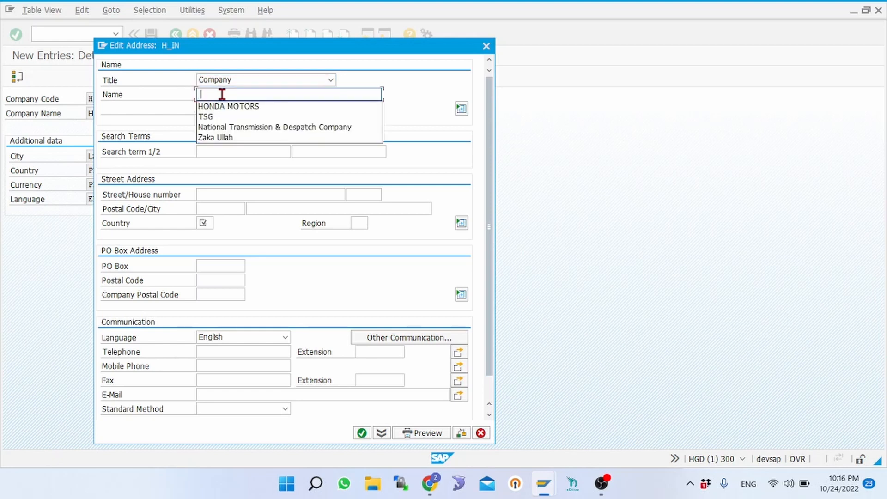
left_click(228, 106)
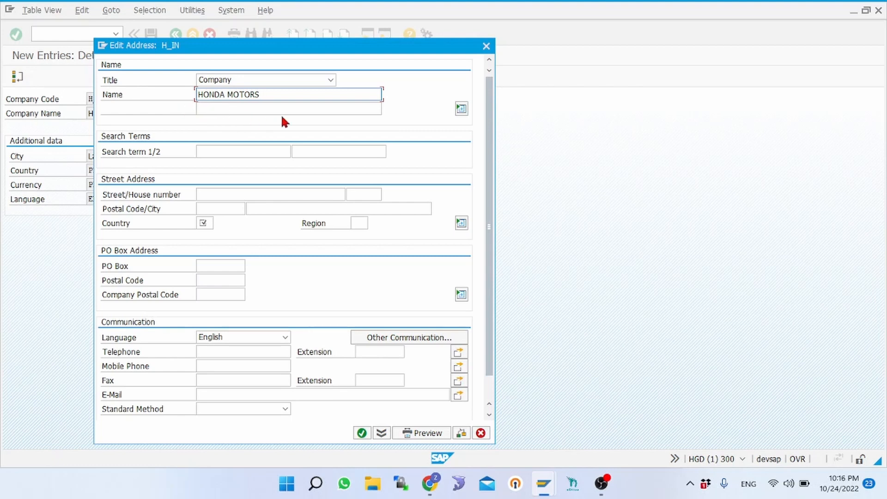
left_click(238, 108)
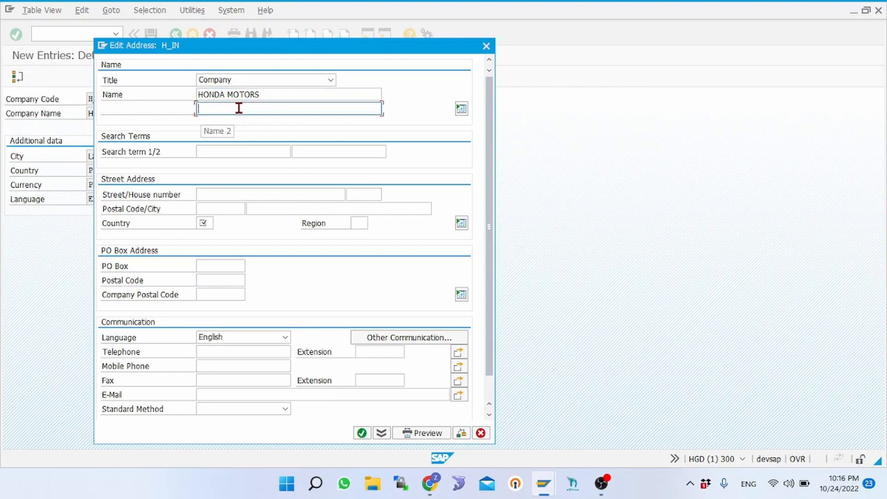
- Enter HONDA as the first search term in the company code's address
left_click(210, 151)
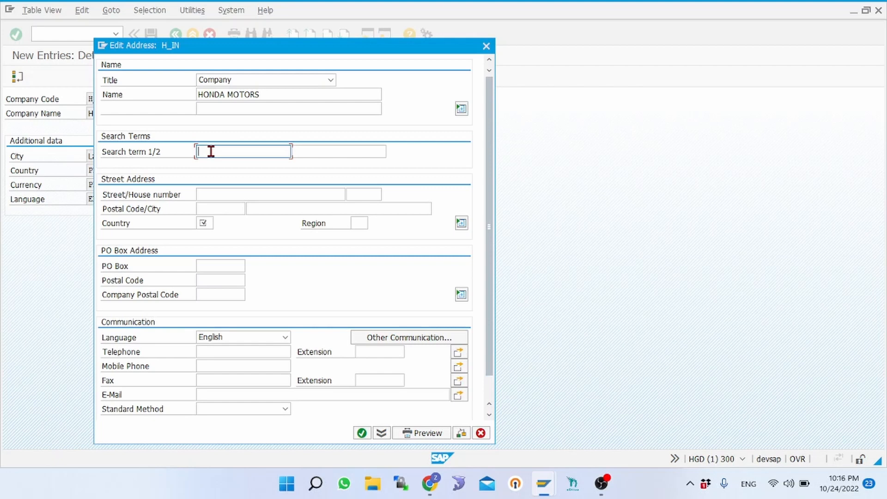
type("H")
key("Down")
key("Return")
left_click(329, 152)
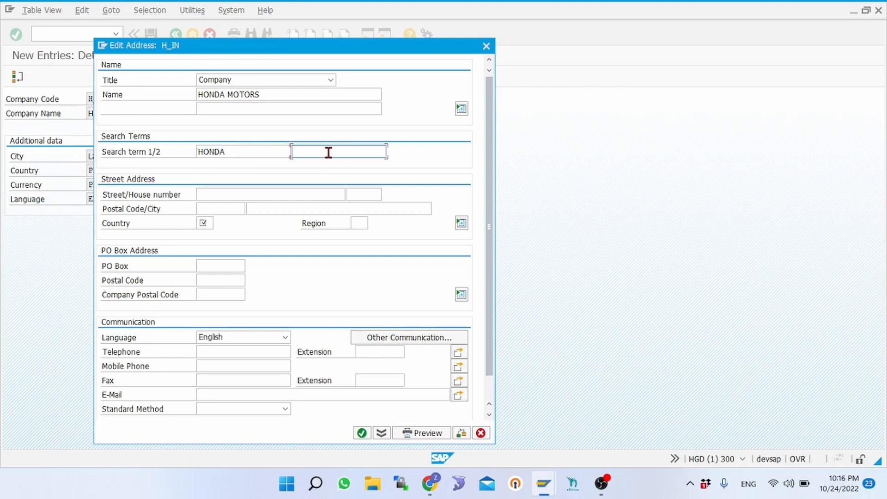
- Fill in the PO box and its postal code in the address and try to confirm it
left_click(209, 196)
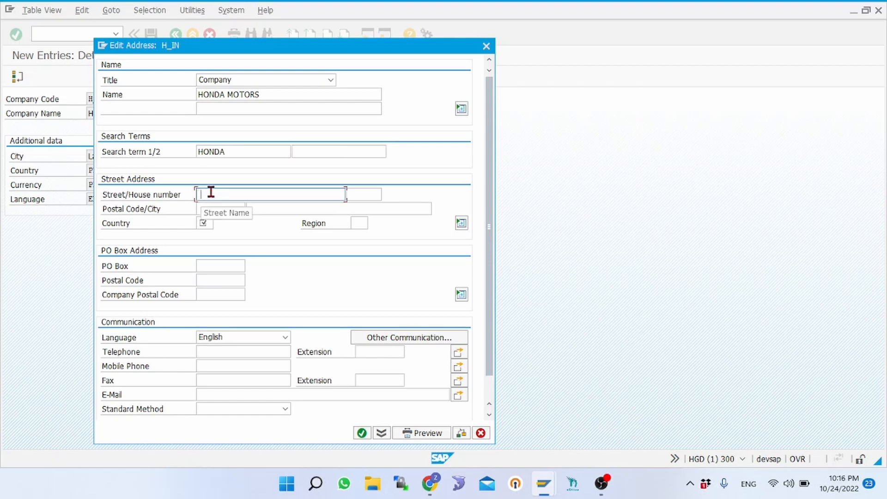
left_click(203, 265)
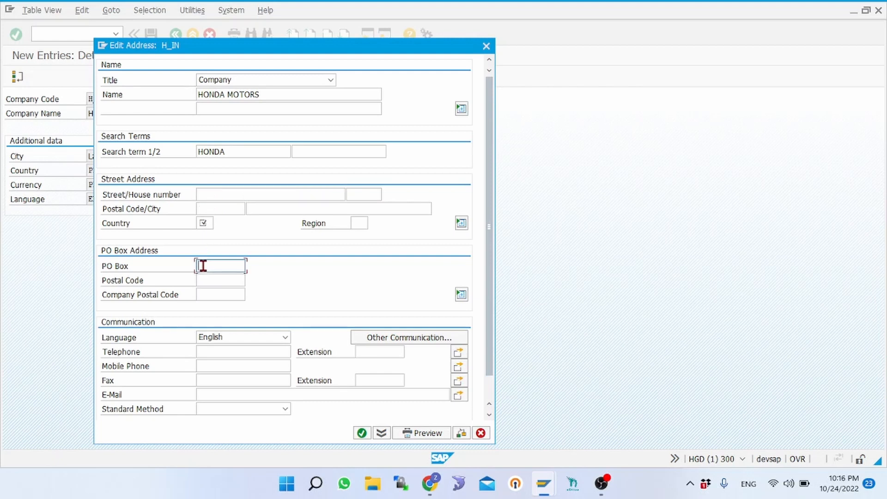
type("ABC")
left_click(216, 281)
type("54000")
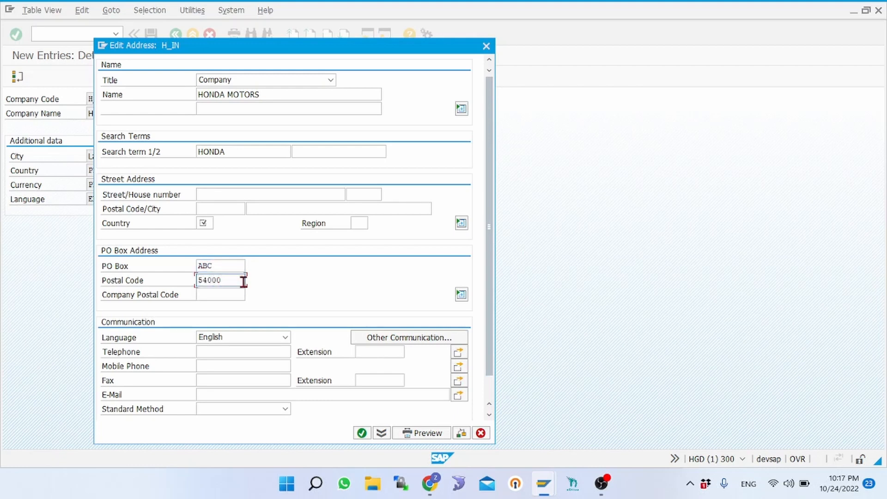
left_click(362, 434)
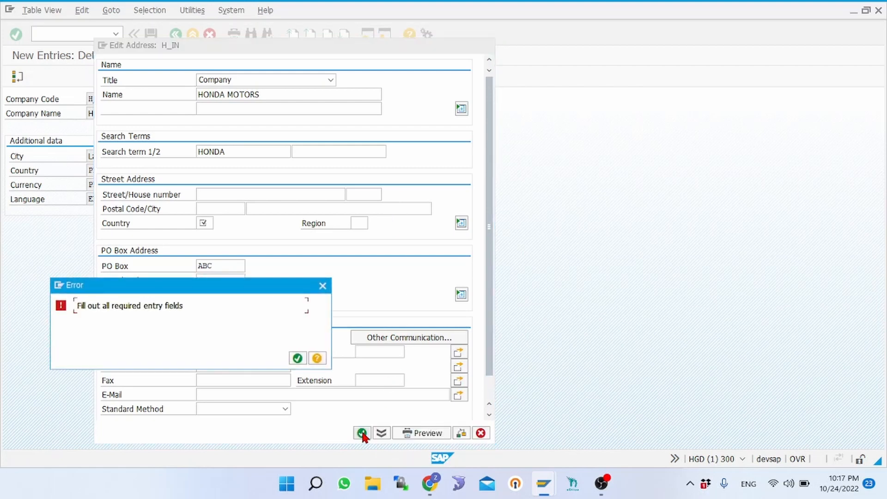
left_click(298, 358)
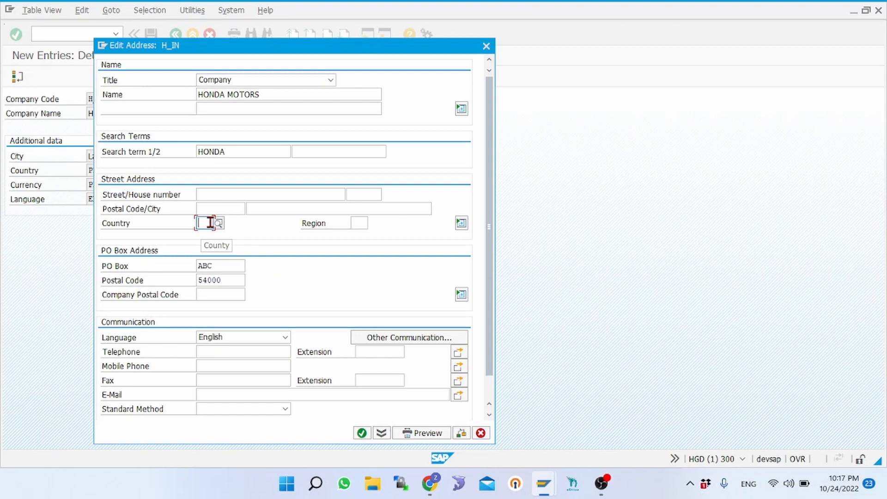
- Set the street address country to PK (Pakistan) and confirm the address of H_IN
type("PK")
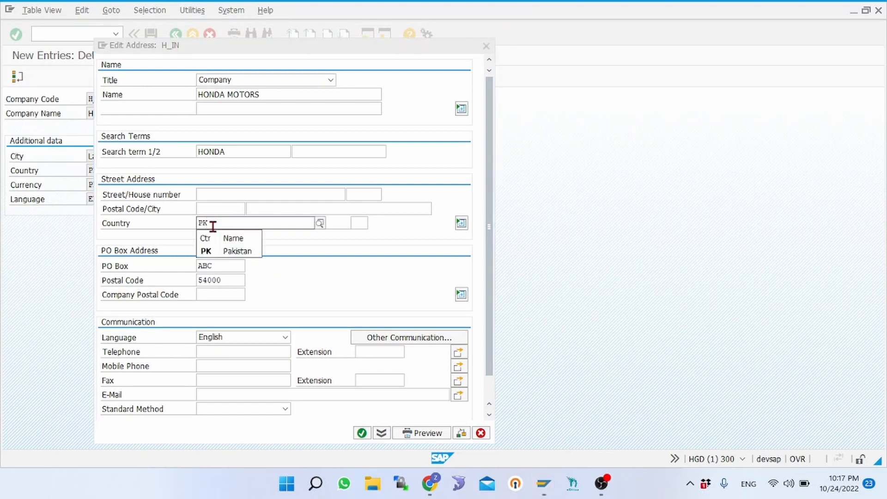
left_click(232, 250)
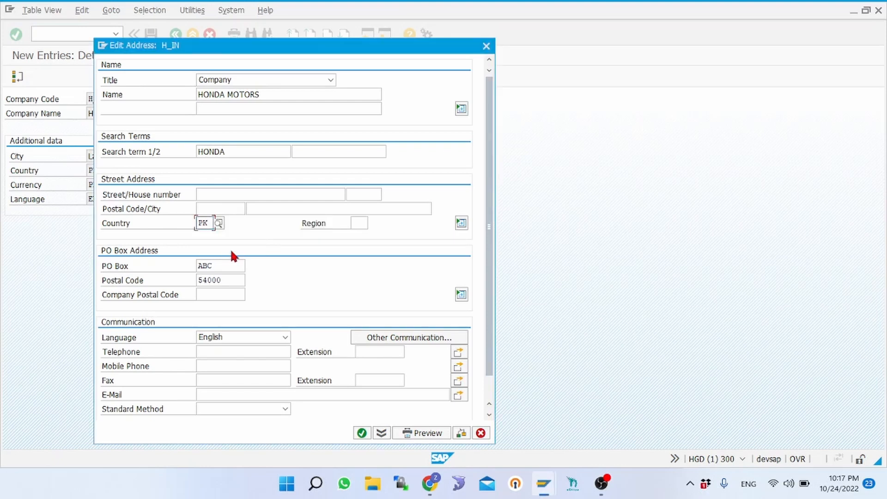
left_click(362, 432)
left_click(362, 433)
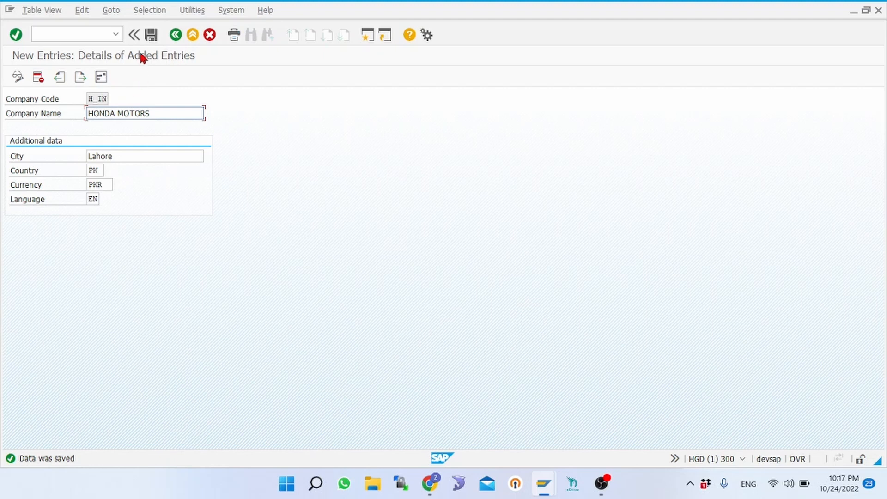
- Save the company code and return to the IMG structure, closing the activity selection
left_click(149, 38)
left_click(194, 33)
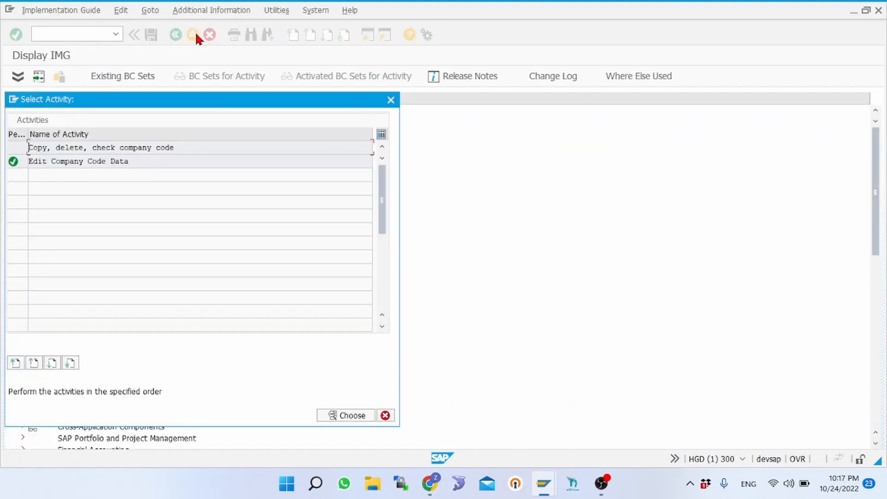
left_click(390, 101)
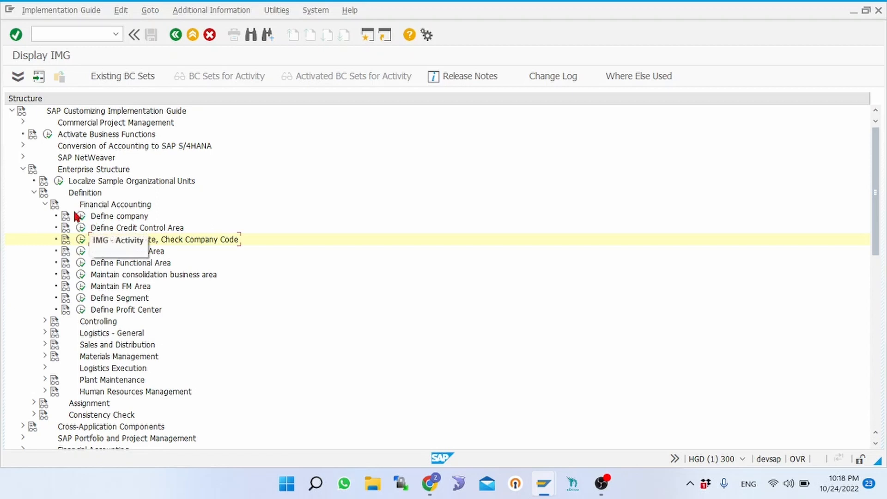
- Collapse the Definition branch and start Assign company code to company under Enterprise Structure, Assignment, Financial Accounting
left_click(43, 203)
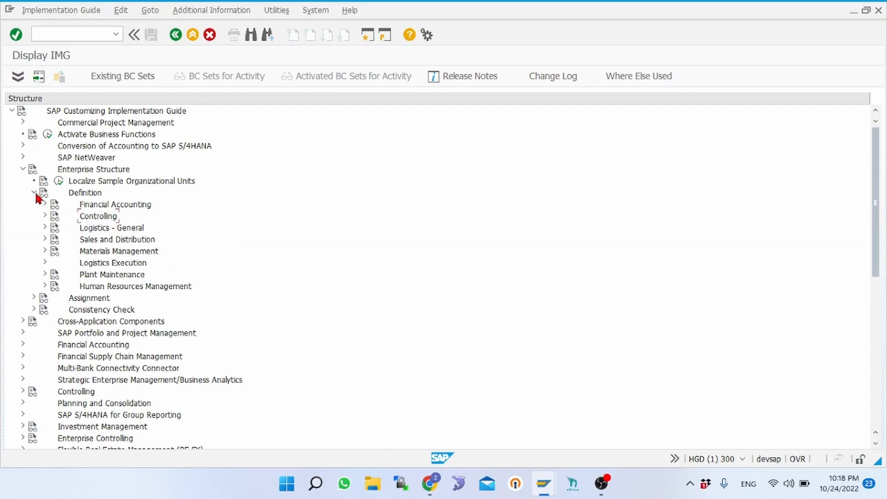
left_click(35, 191)
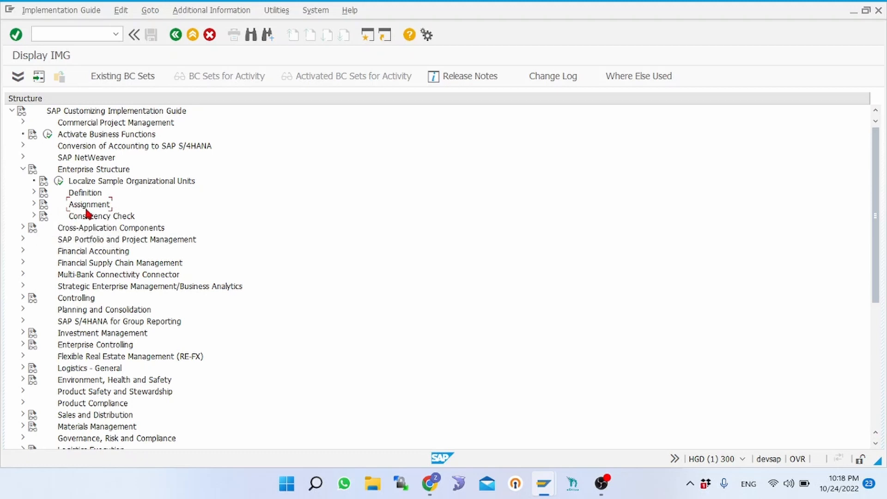
left_click(35, 204)
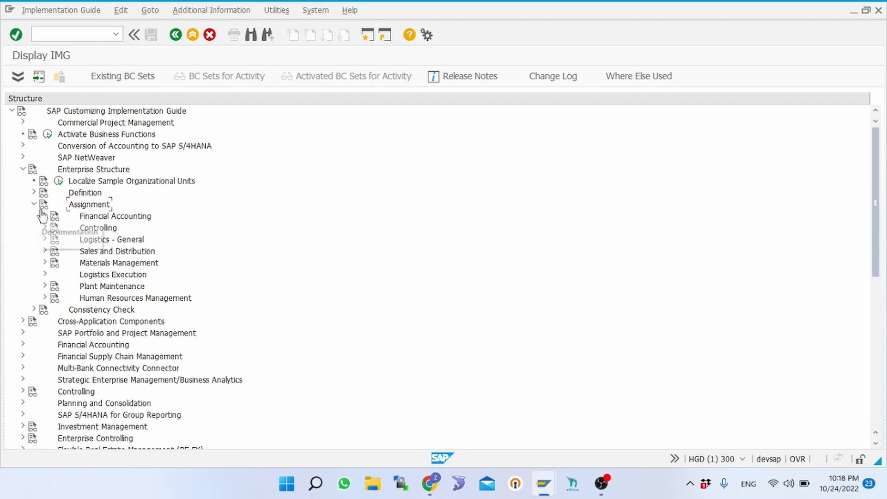
left_click(45, 216)
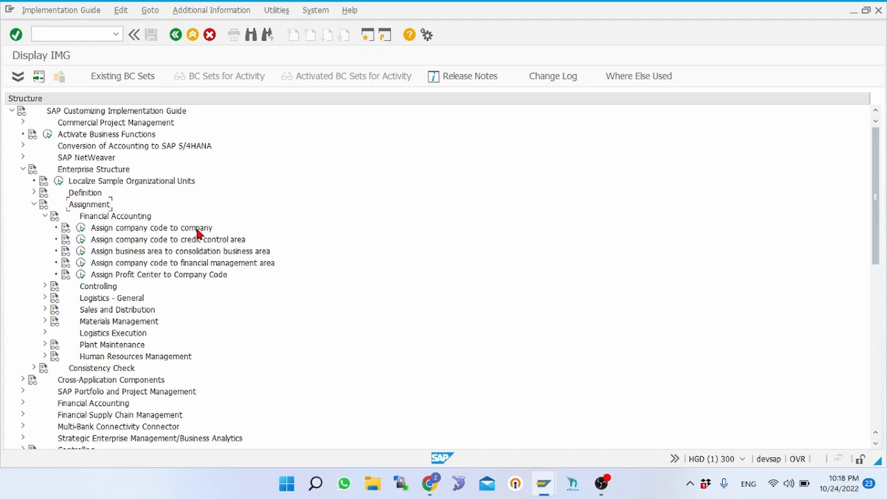
left_click(81, 228)
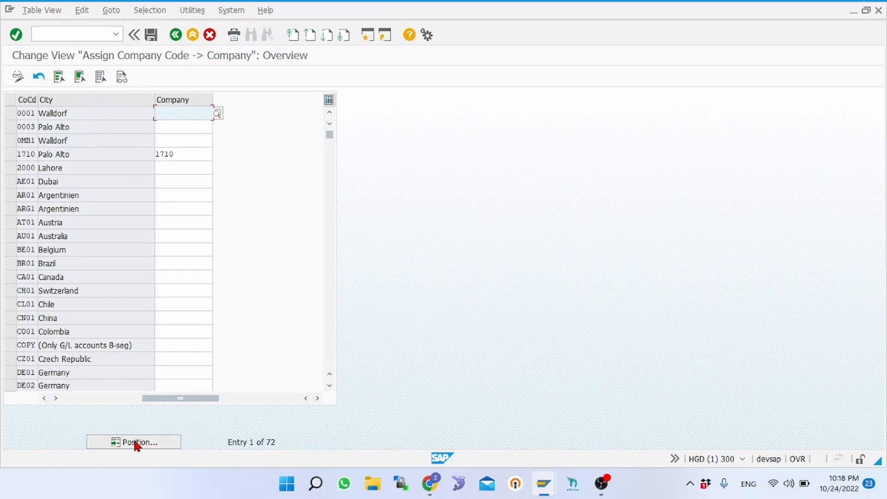
- Position the list of company code assignments at company code H_IN
left_click_drag(331, 135, 330, 167)
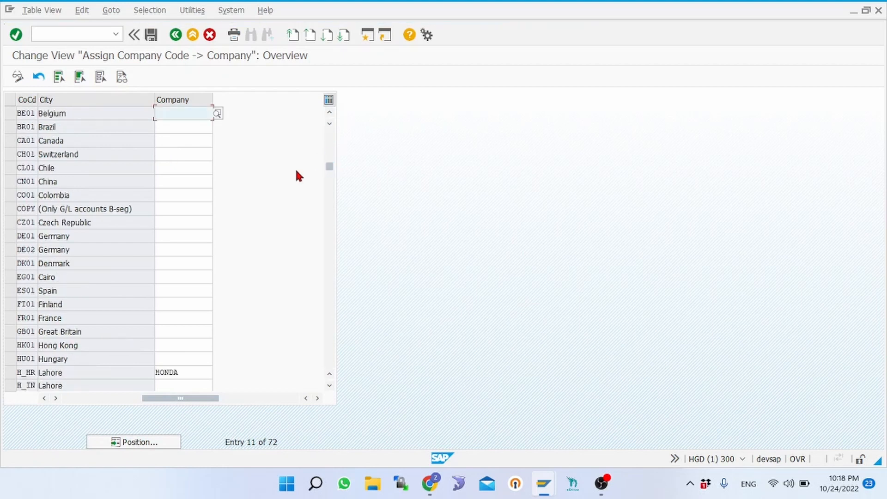
left_click(86, 157)
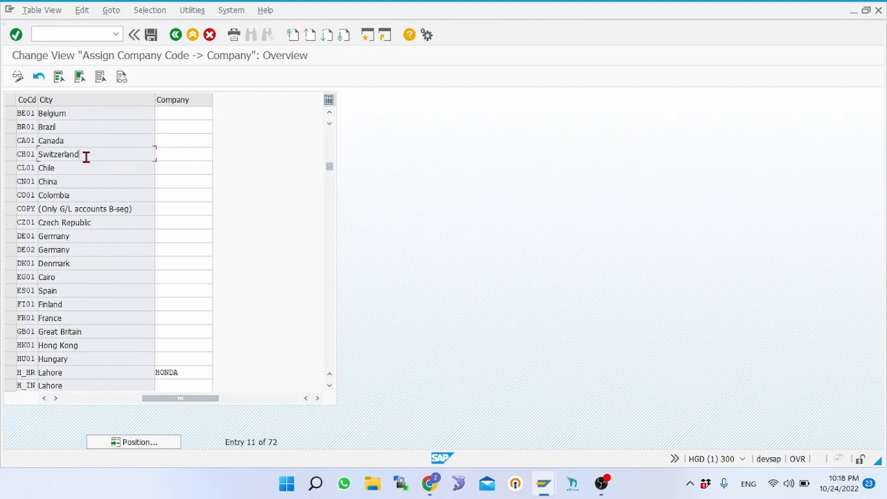
key("Down")
key("Down")
key("Down")
key("Down")
key("Down")
key("Down")
key("Down")
key("Down")
key("Down")
left_click(129, 444)
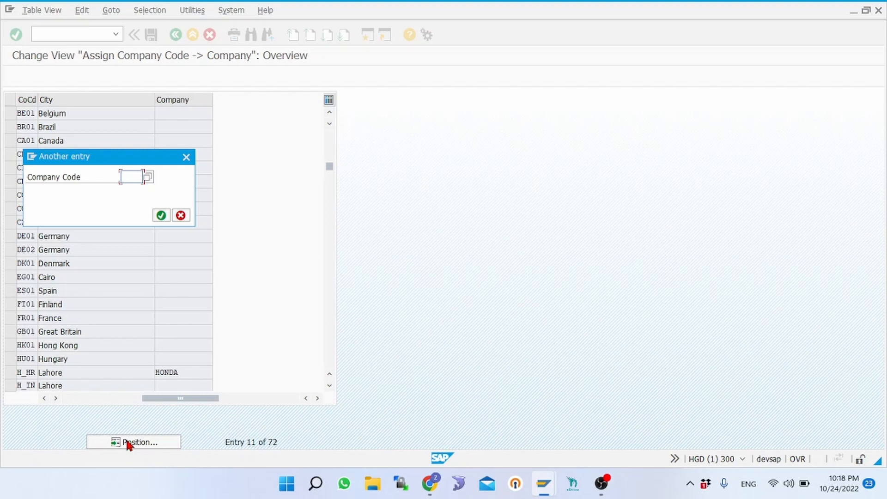
type("H_IN")
left_click(162, 215)
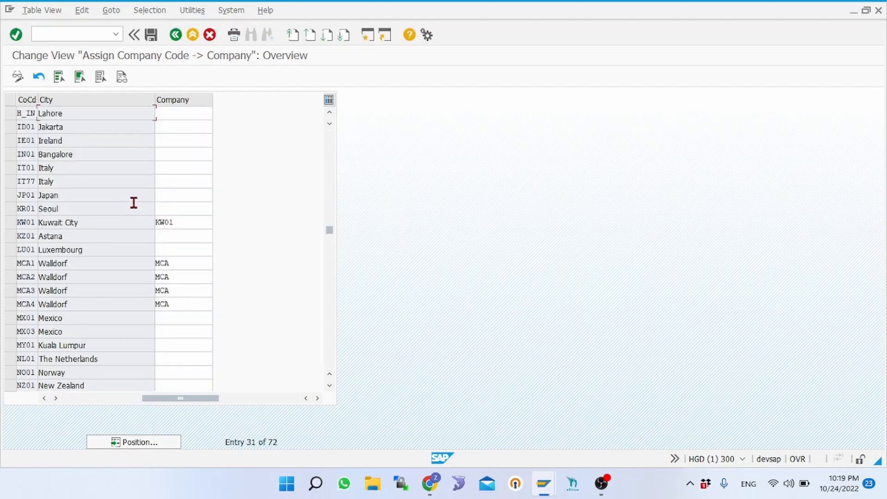
- Assign the company HONDA (HONDA MOTORS) to company code H_IN and save the assignment
left_click(29, 114)
left_click(188, 114)
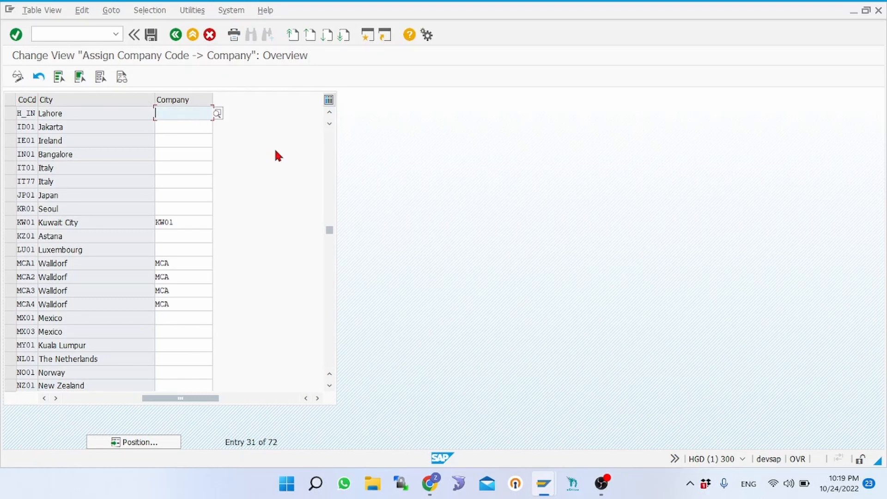
type("HONDA")
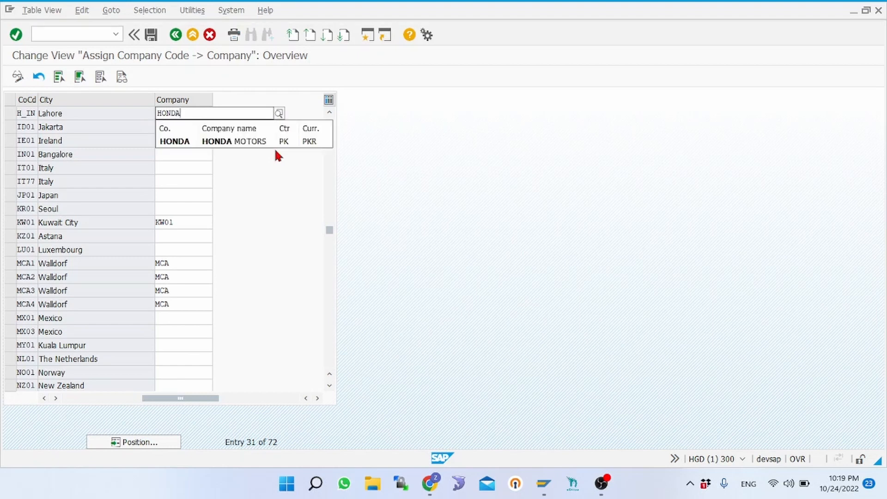
left_click(239, 141)
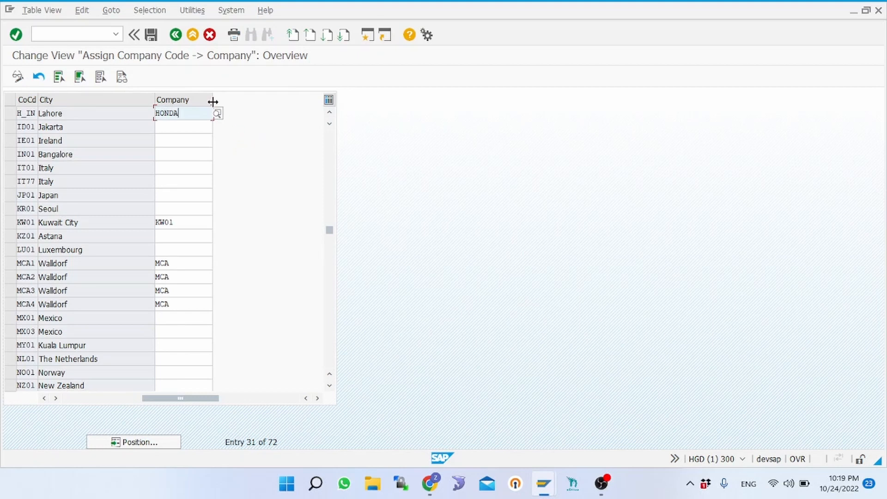
left_click(152, 38)
- Leave the assignment view and the customizing project and return to SAP Easy Access
left_click(193, 35)
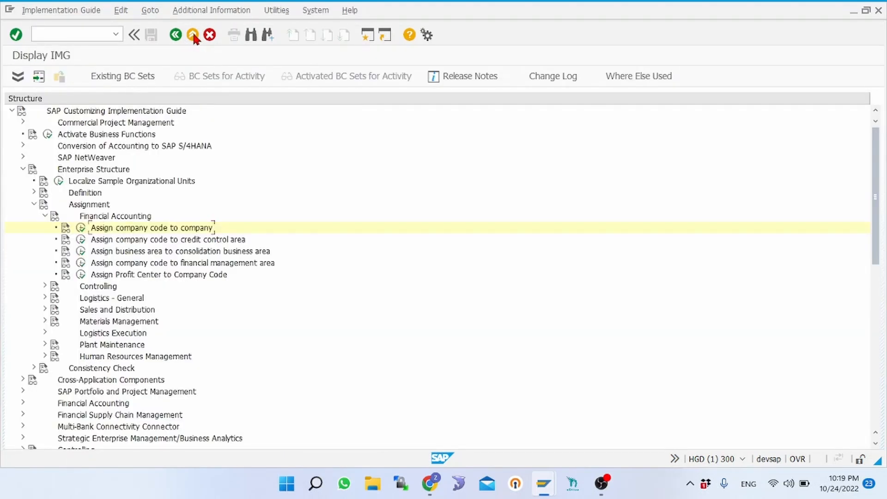
left_click(210, 36)
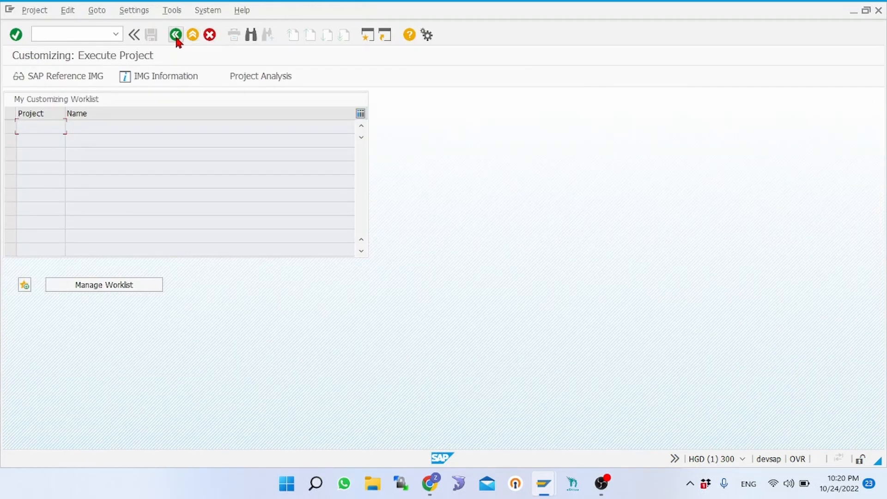
left_click(175, 34)
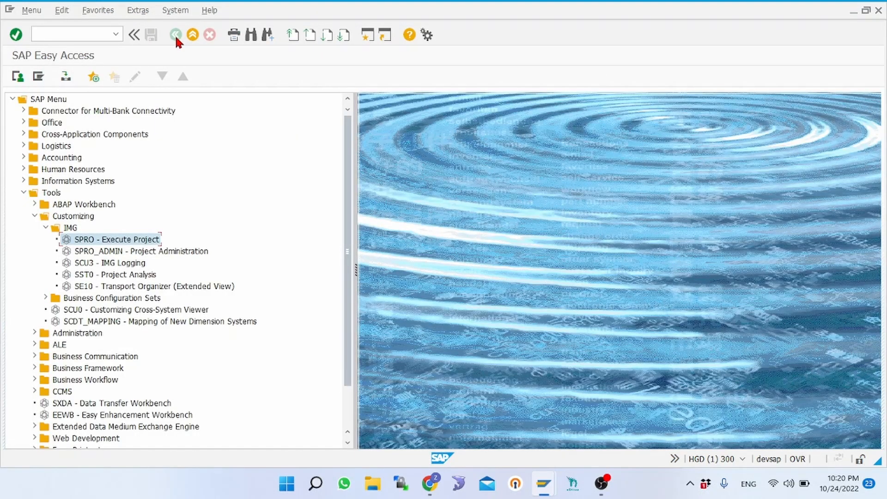